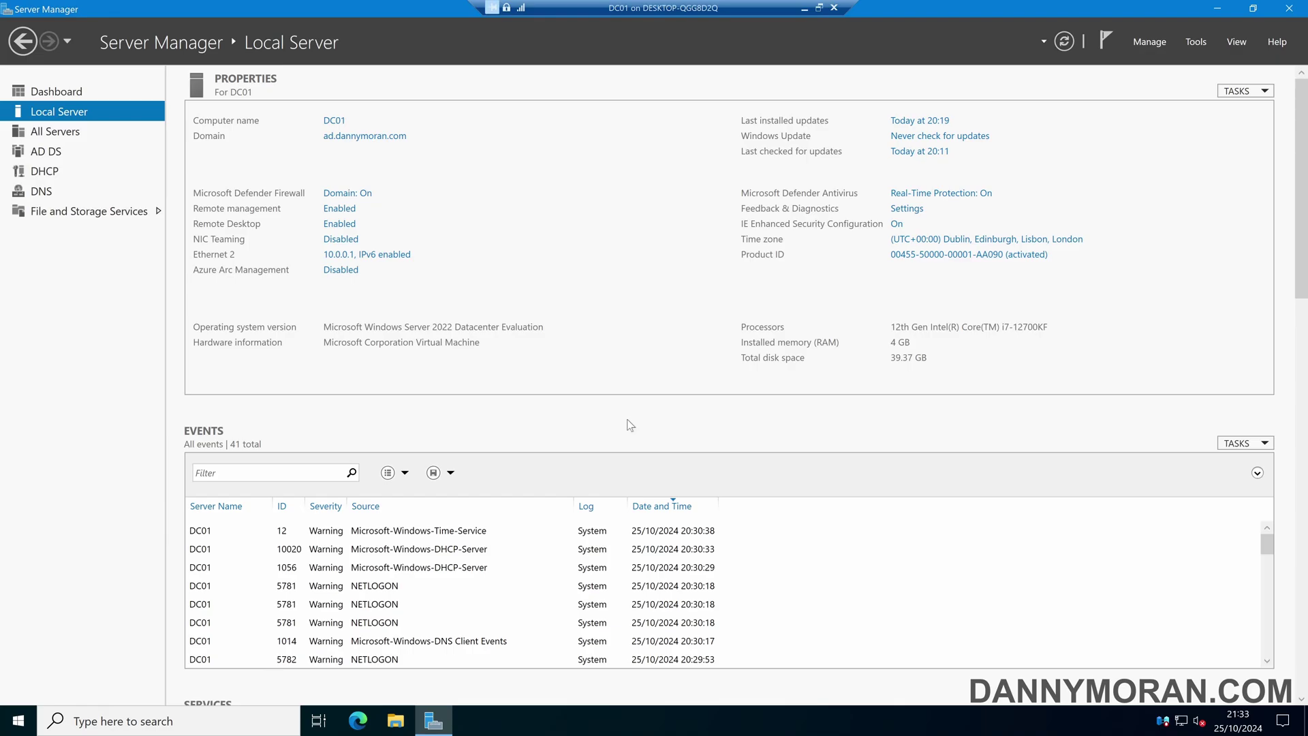
Search Google for 'firefox admx files' and open Mozilla's Group Policy support article
{"action": "left_click", "coordinate": [359, 721]}
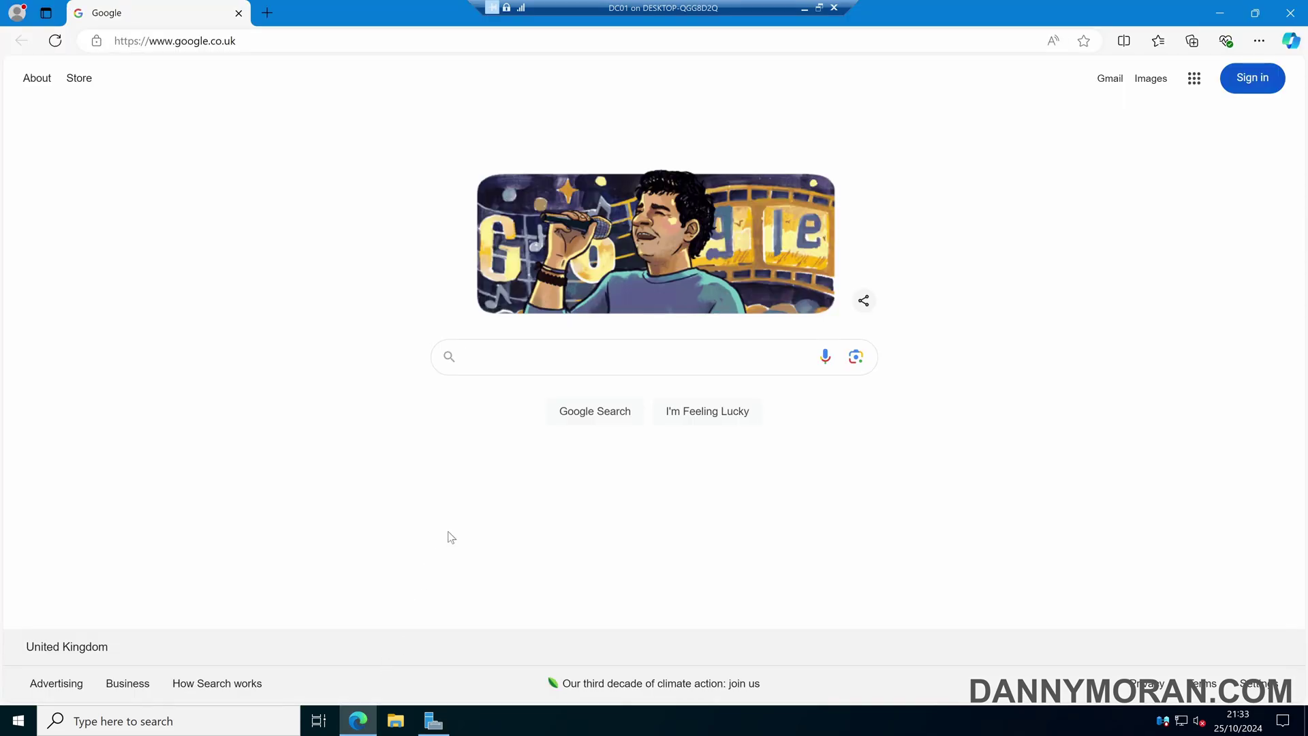
{"action": "type", "text": "firefox"}
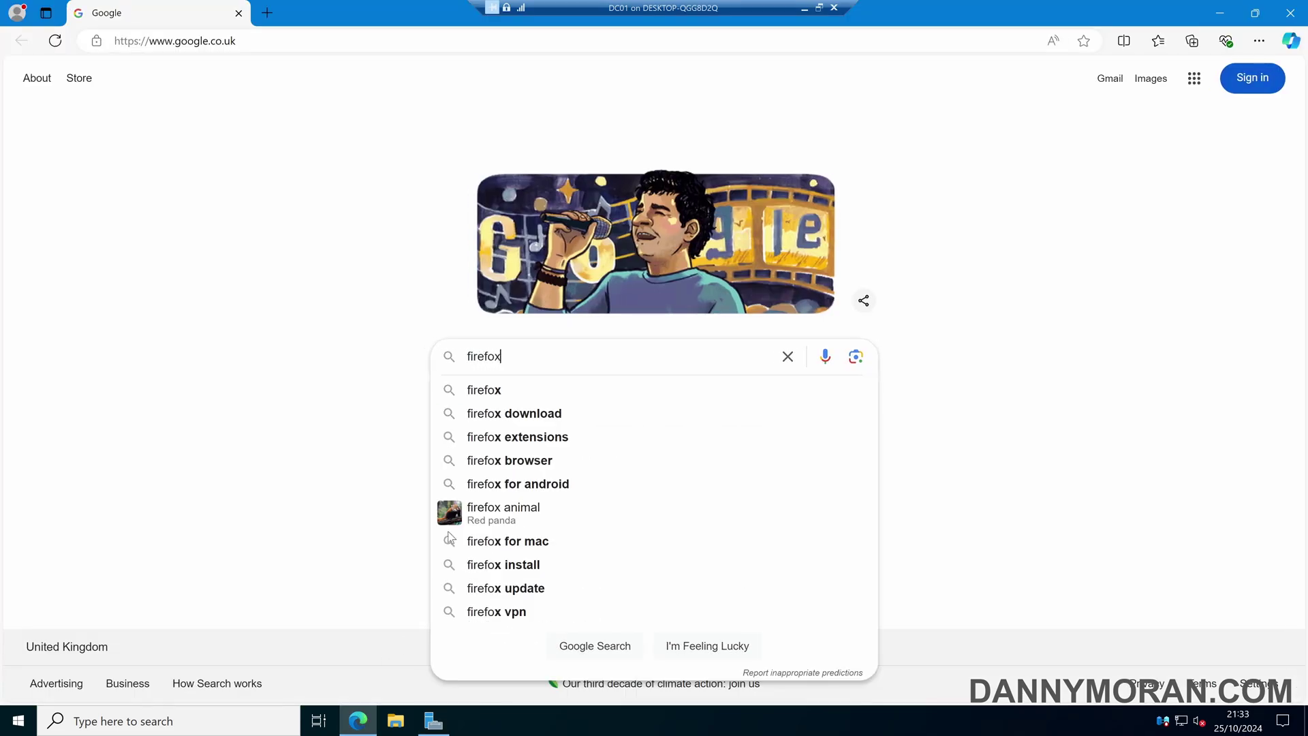
{"action": "type", "text": " admx files"}
{"action": "key", "text": "Return"}
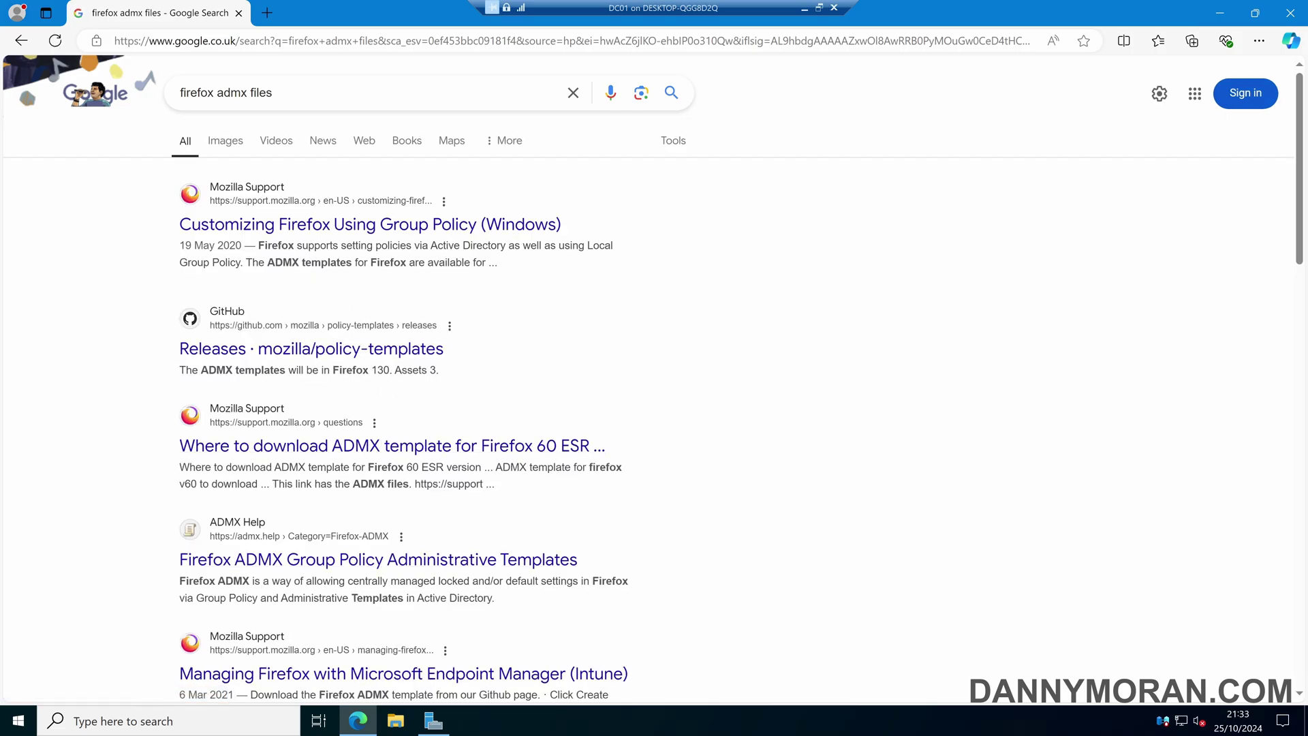
{"action": "left_click", "coordinate": [301, 231]}
Follow the article's GitHub releases link and download policy_templates_v6.3.zip from Assets
{"action": "scroll", "coordinate": [300, 225], "scroll_direction": "down", "scroll_amount": 2}
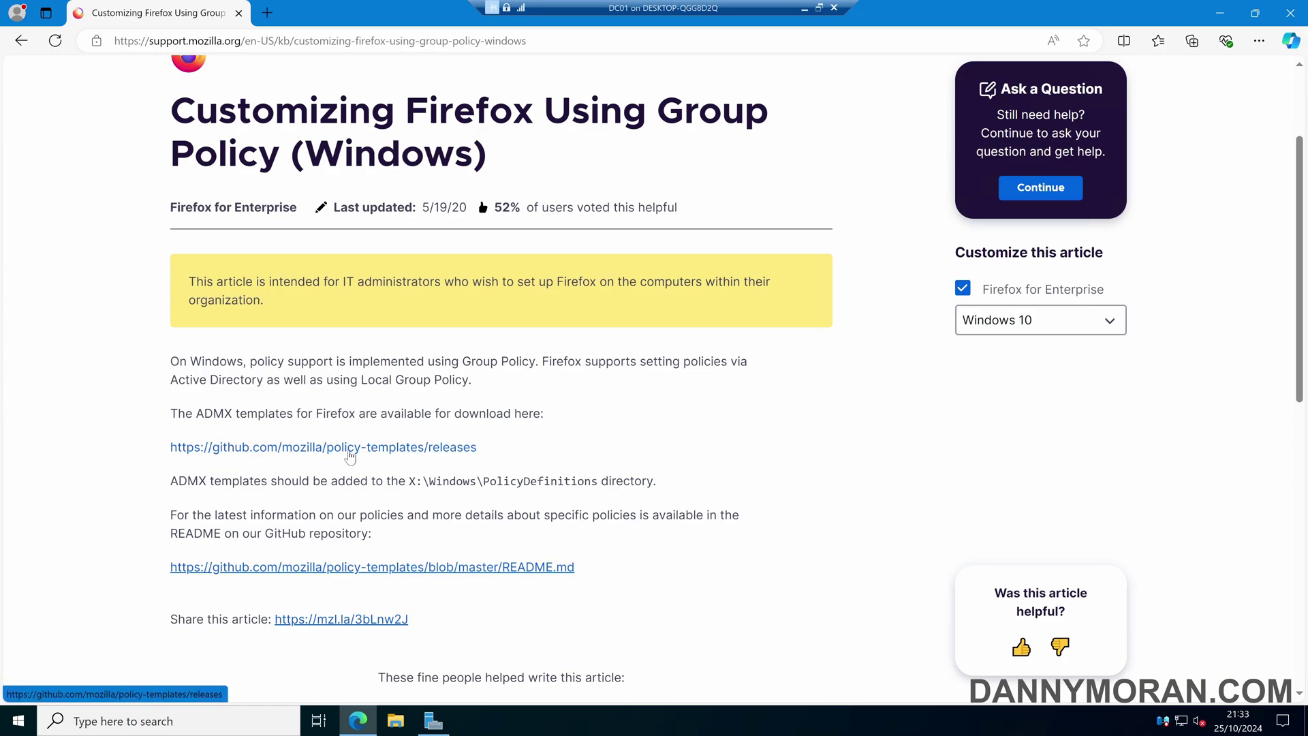
{"action": "left_click", "coordinate": [349, 452]}
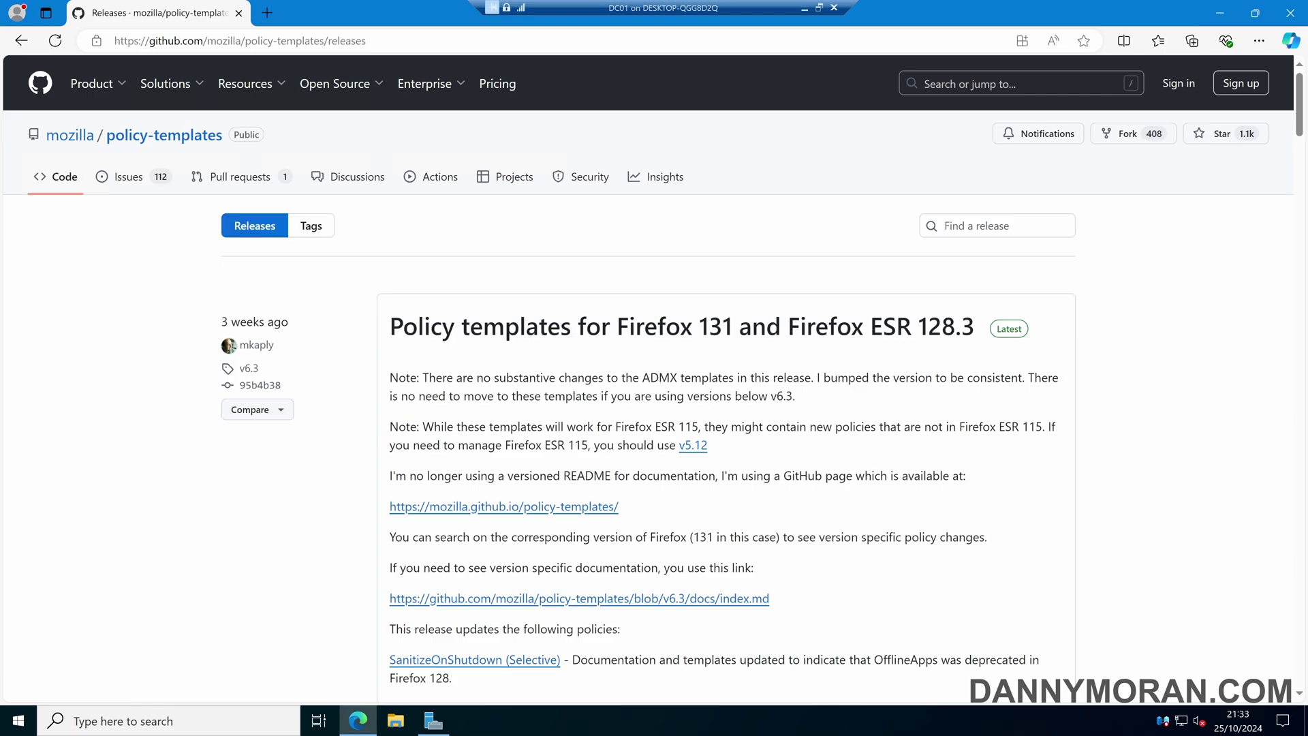
{"action": "scroll", "coordinate": [654, 379], "scroll_direction": "down", "scroll_amount": 5}
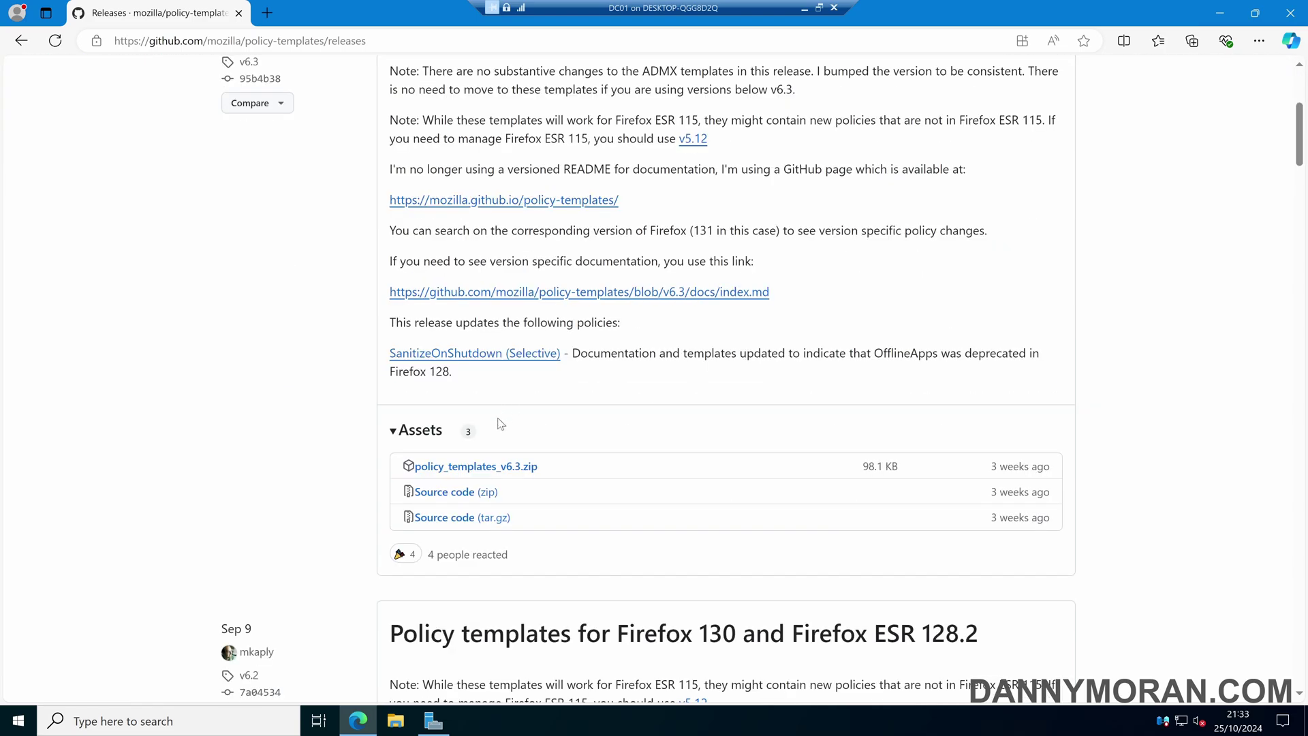
{"action": "left_click", "coordinate": [492, 472]}
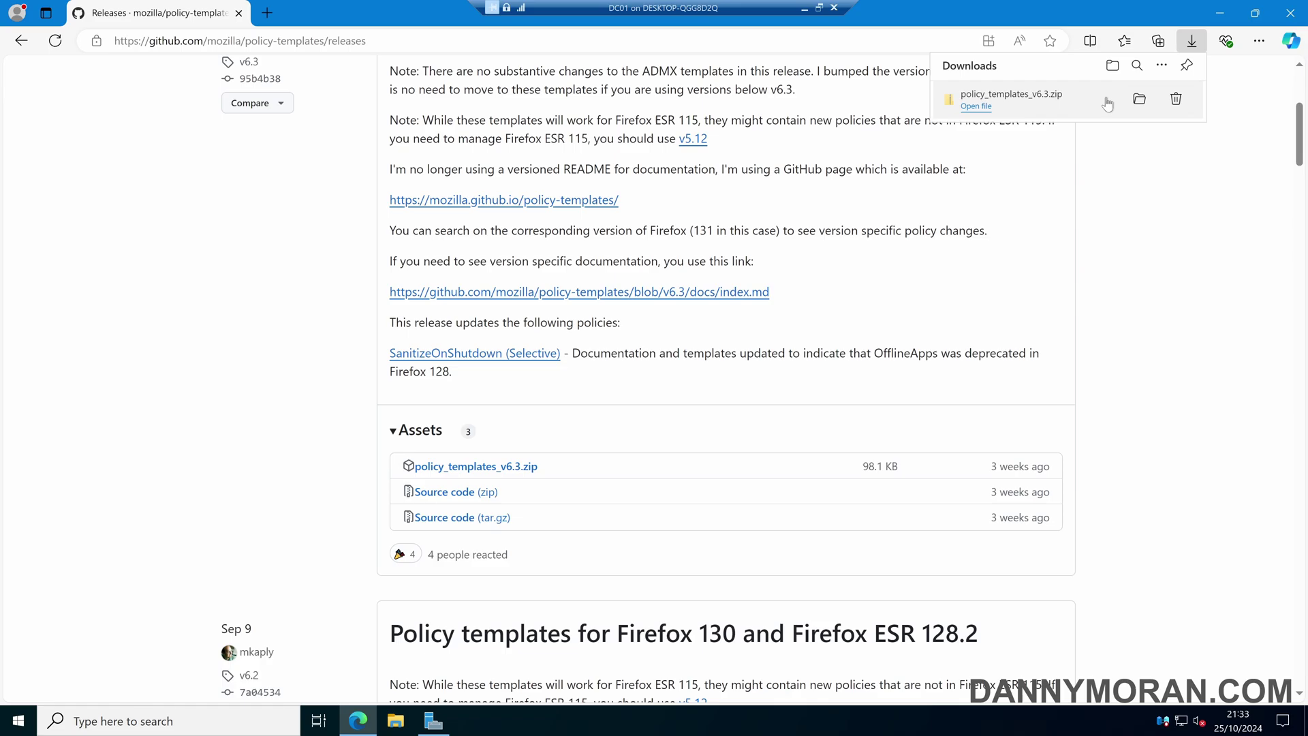
Extract policy_templates_v6.3.zip into Downloads with Extract All
{"action": "left_click", "coordinate": [1137, 100]}
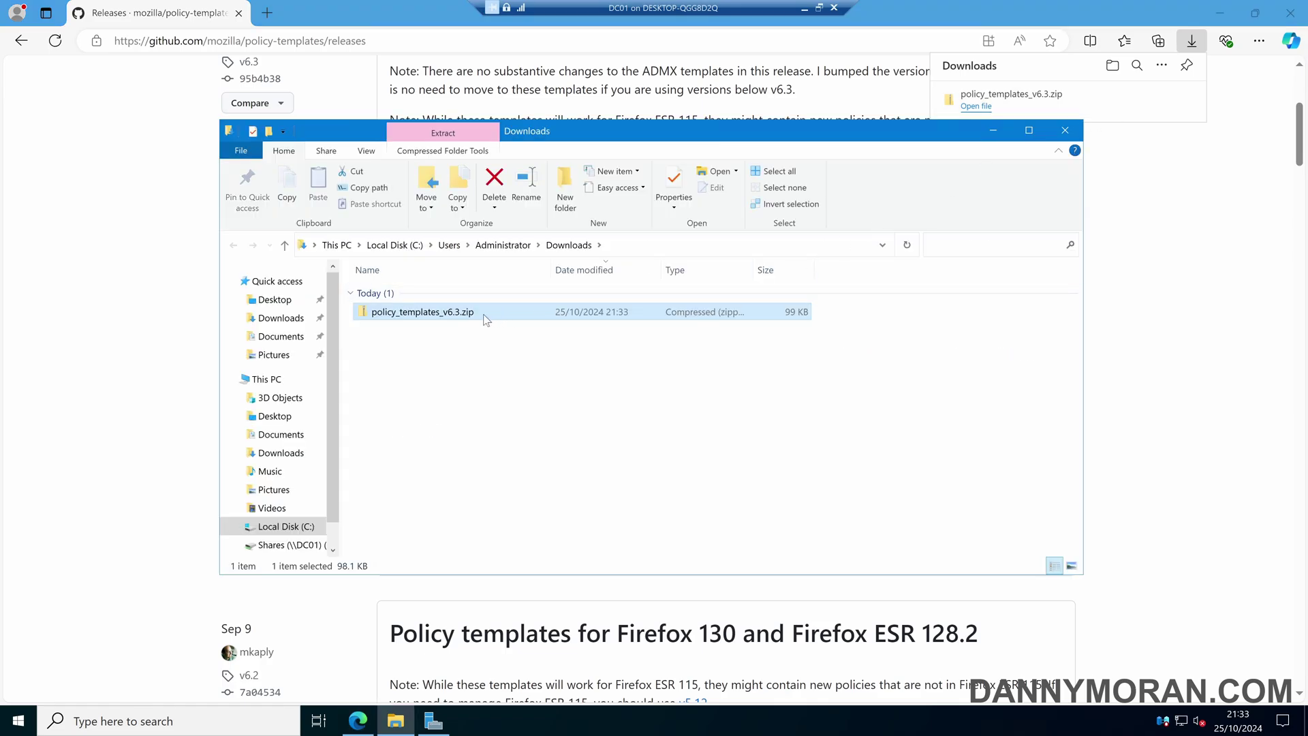
{"action": "right_click", "coordinate": [447, 315]}
{"action": "left_click", "coordinate": [494, 368]}
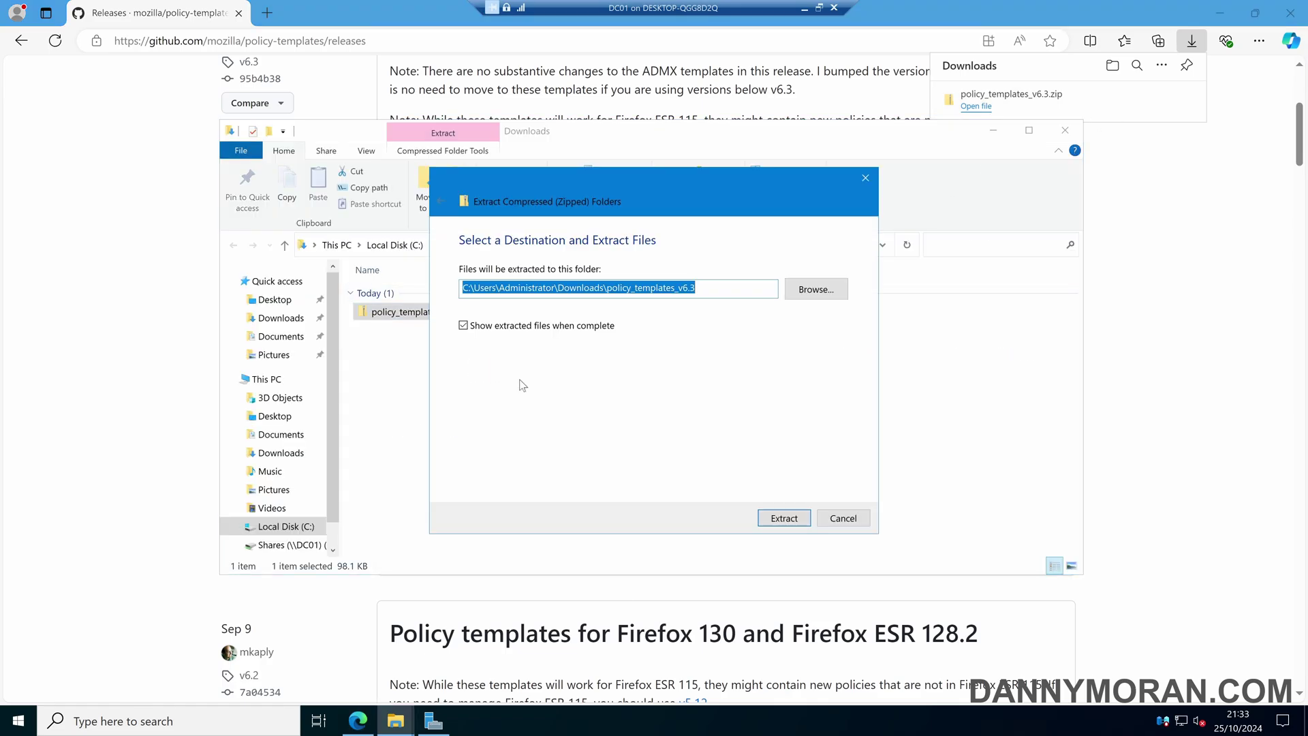
{"action": "left_click", "coordinate": [784, 518]}
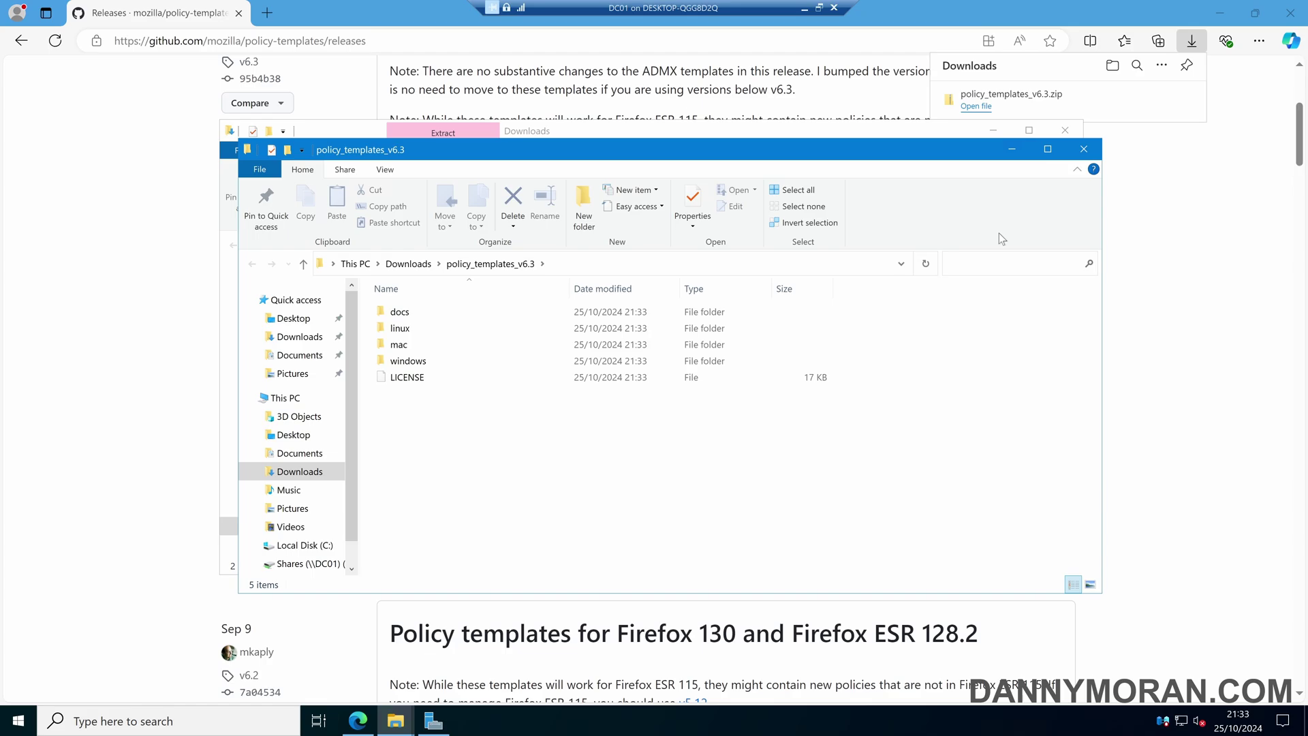
Close Edge and the old Downloads window, then inspect the windows folder's ADMX files and en-US folder
{"action": "left_click", "coordinate": [1065, 129]}
{"action": "left_click", "coordinate": [1290, 12]}
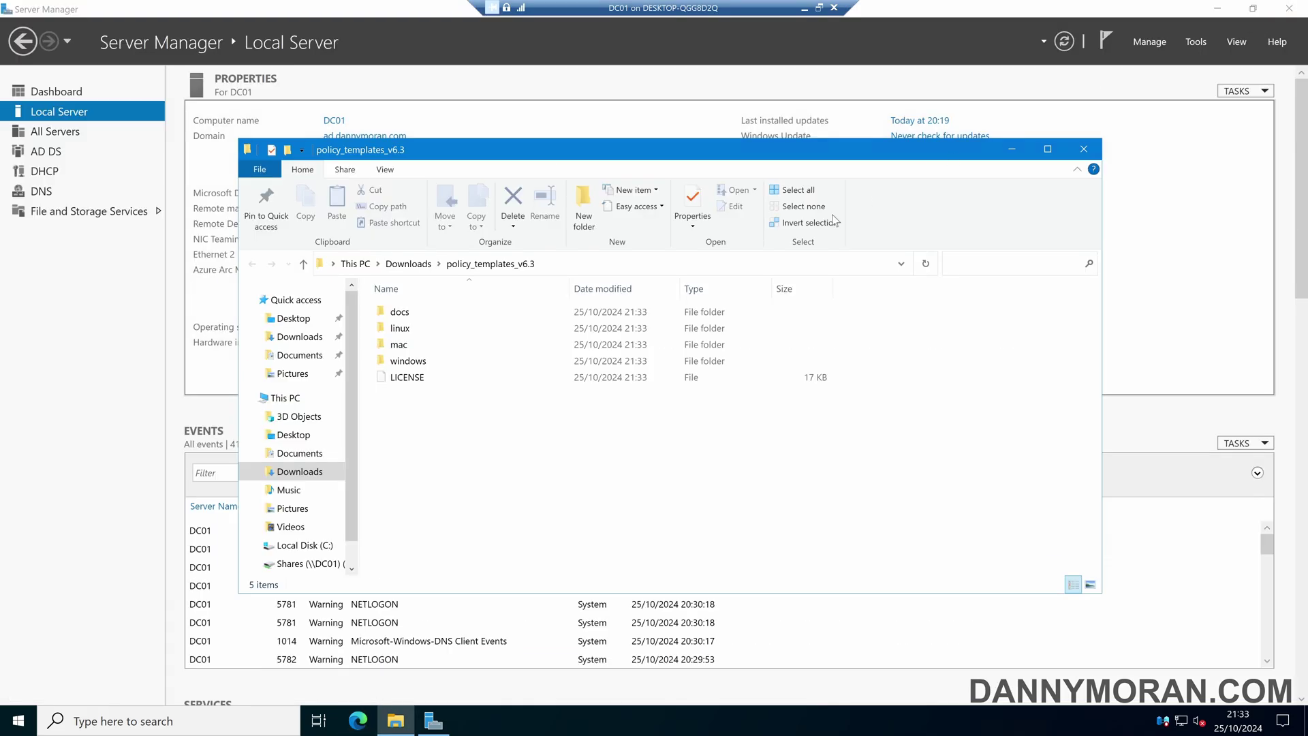
{"action": "double_click", "coordinate": [411, 363]}
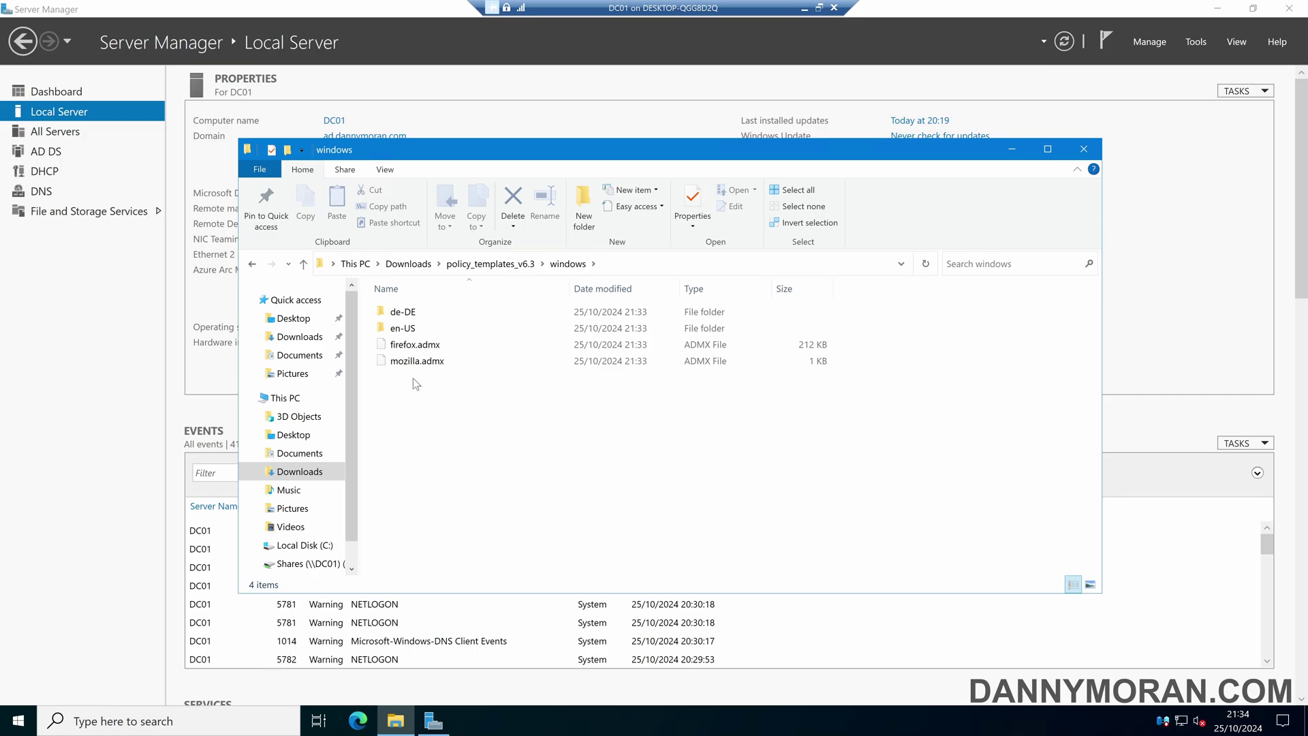
{"action": "left_click", "coordinate": [416, 345]}
{"action": "left_click", "coordinate": [419, 363]}
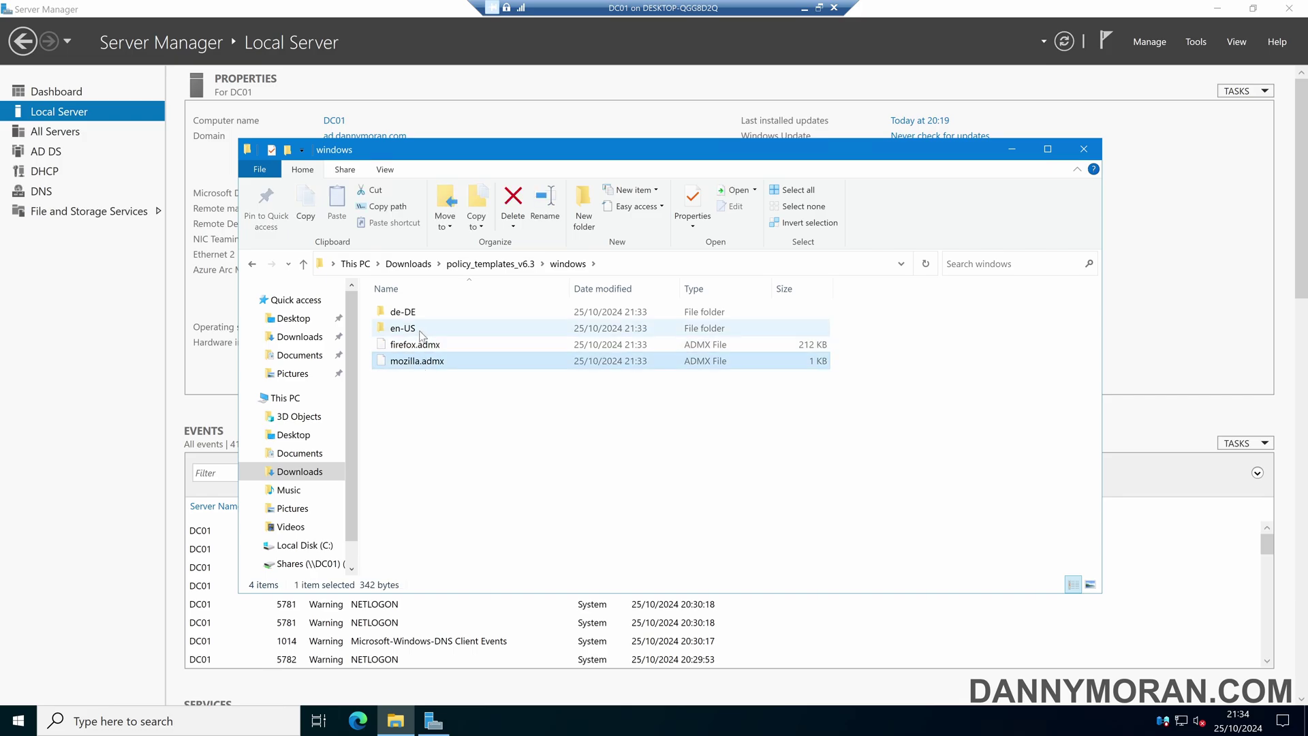
{"action": "double_click", "coordinate": [421, 330]}
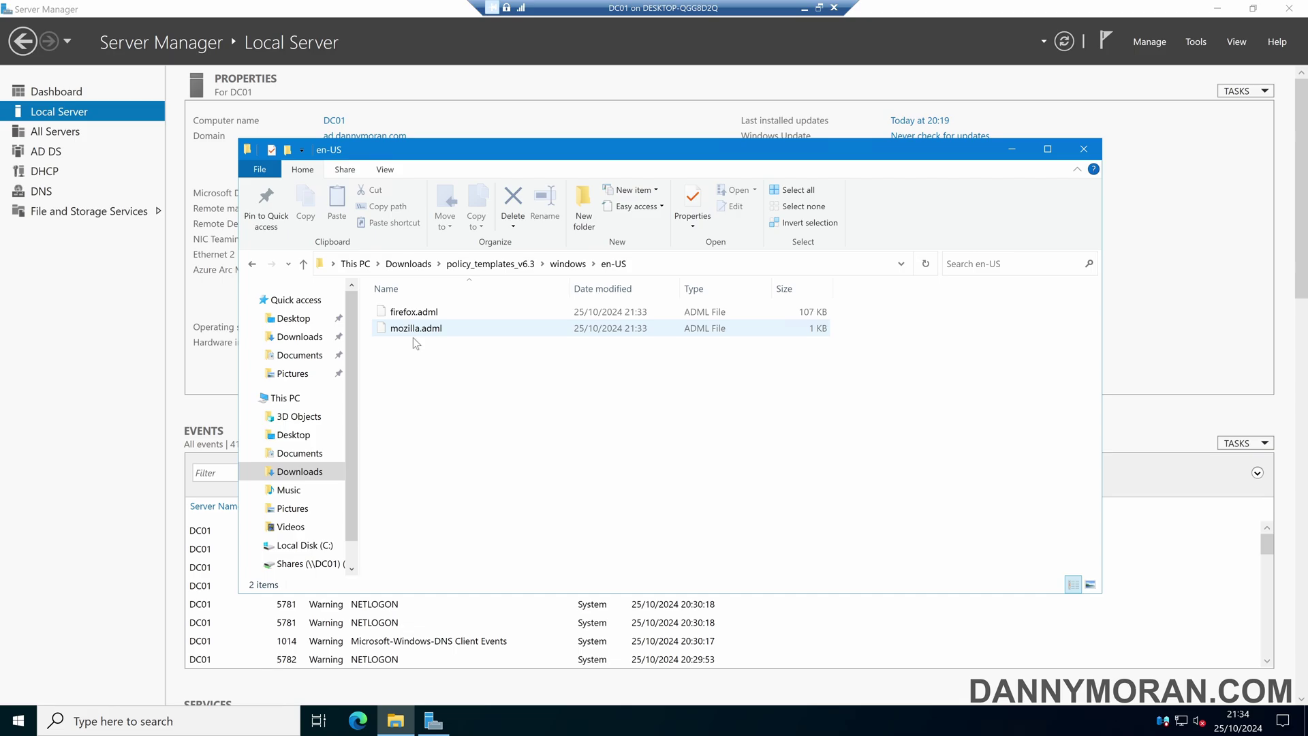
{"action": "key", "text": "alt+Left"}
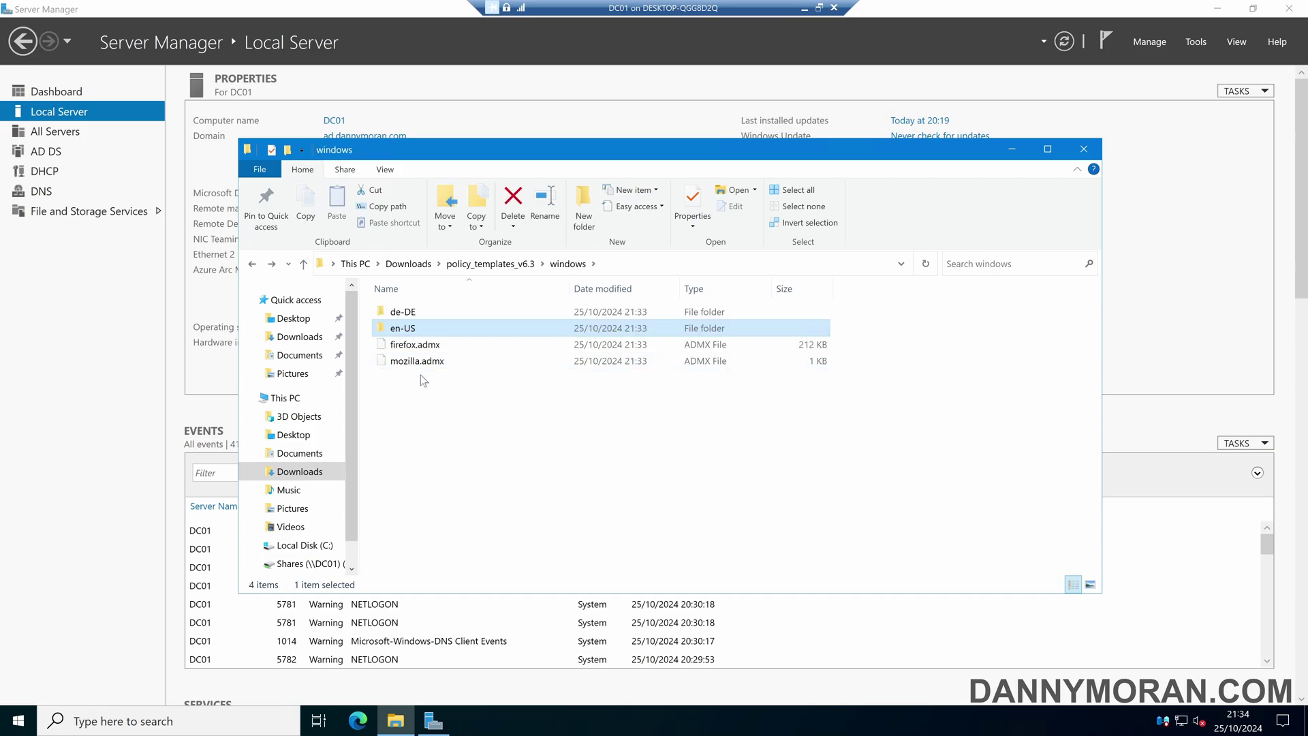
Launch Group Policy Management from the Tools menu and expand Group Policy Objects
{"action": "left_click", "coordinate": [1200, 42]}
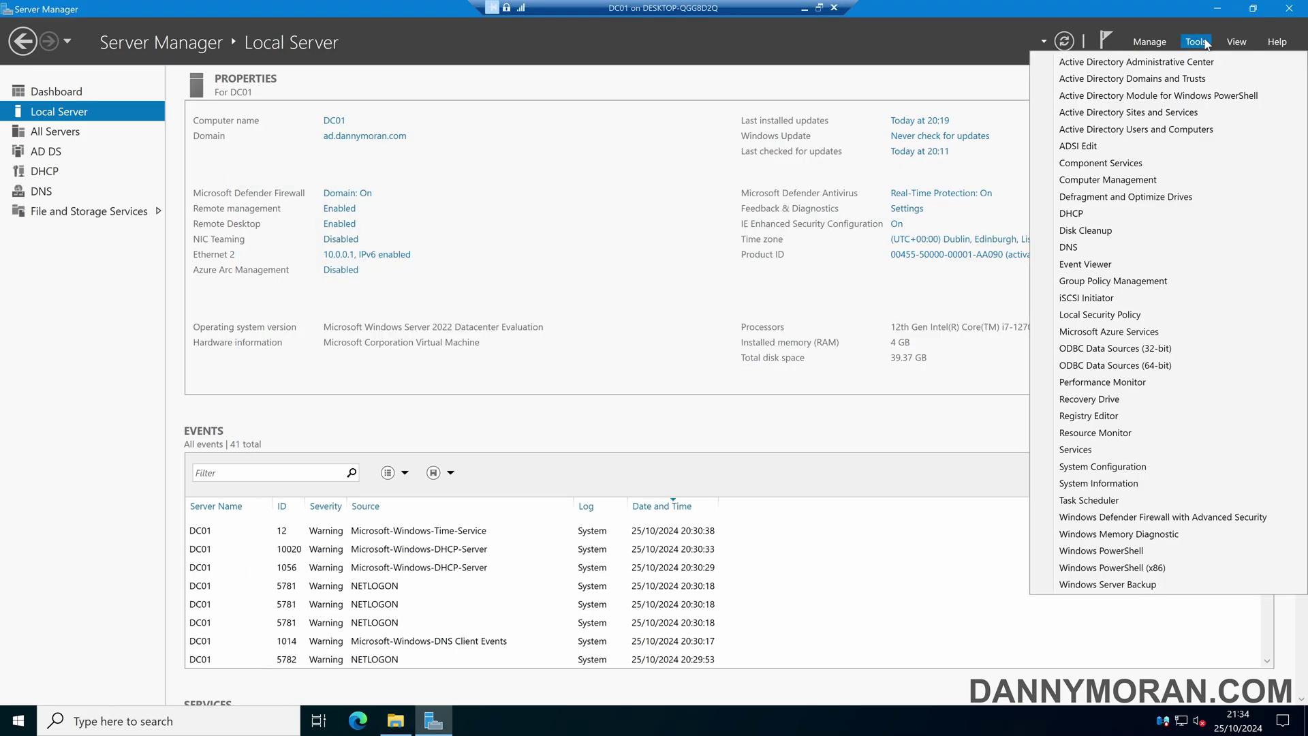
{"action": "left_click", "coordinate": [1131, 282]}
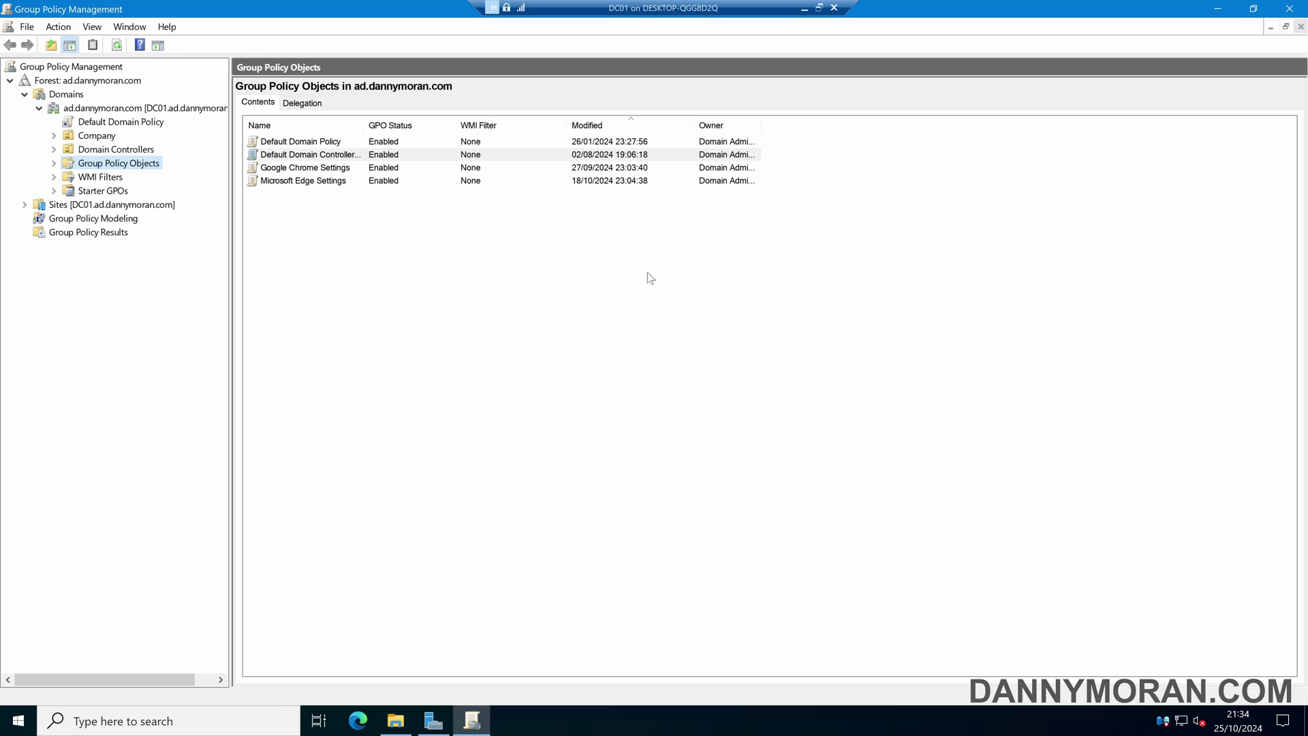
{"action": "left_click", "coordinate": [54, 163]}
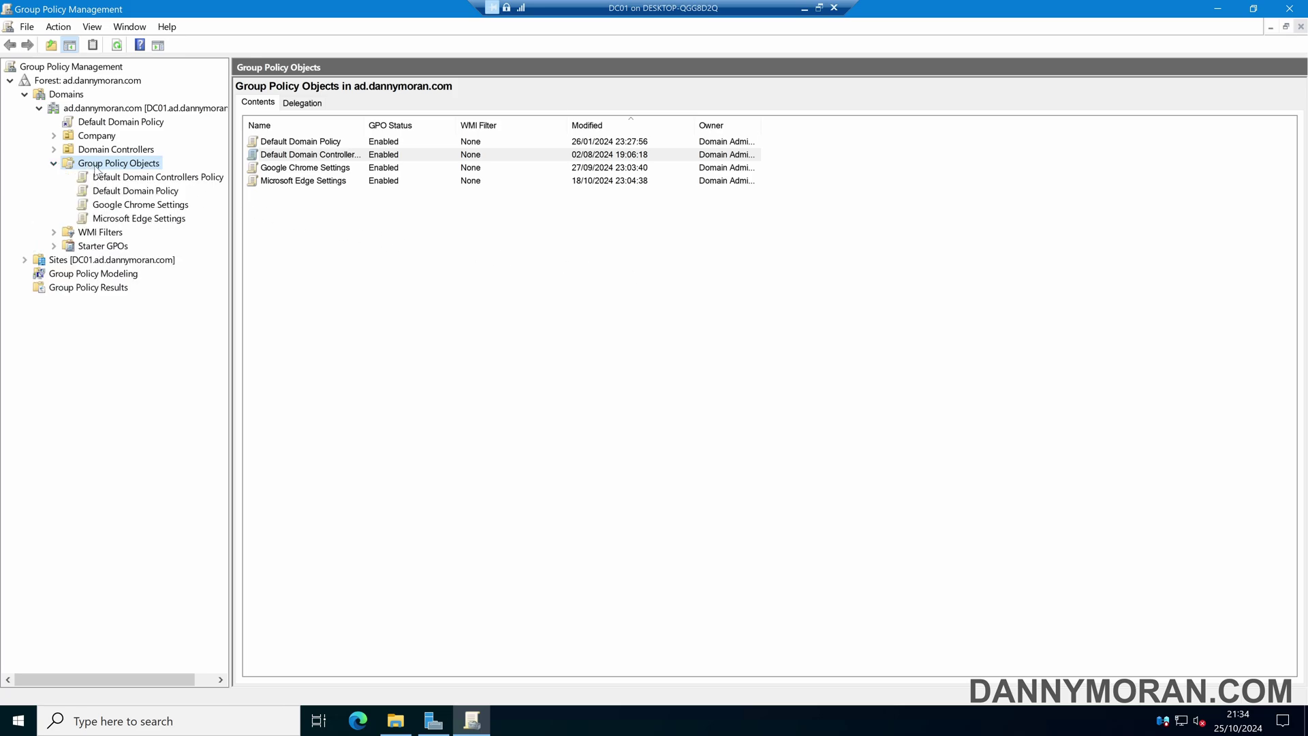
Create a new GPO named 'Mozilla Firefox Settings' and select it
{"action": "right_click", "coordinate": [118, 166]}
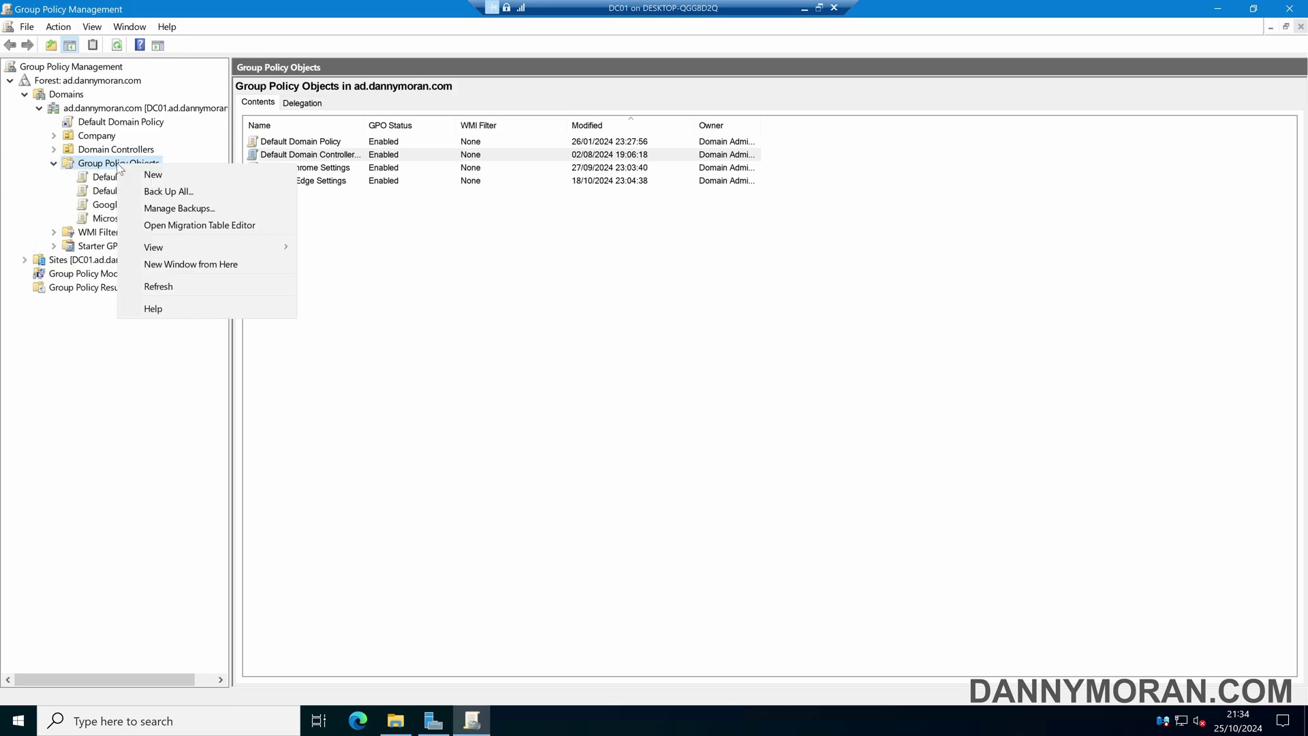
{"action": "left_click", "coordinate": [187, 175]}
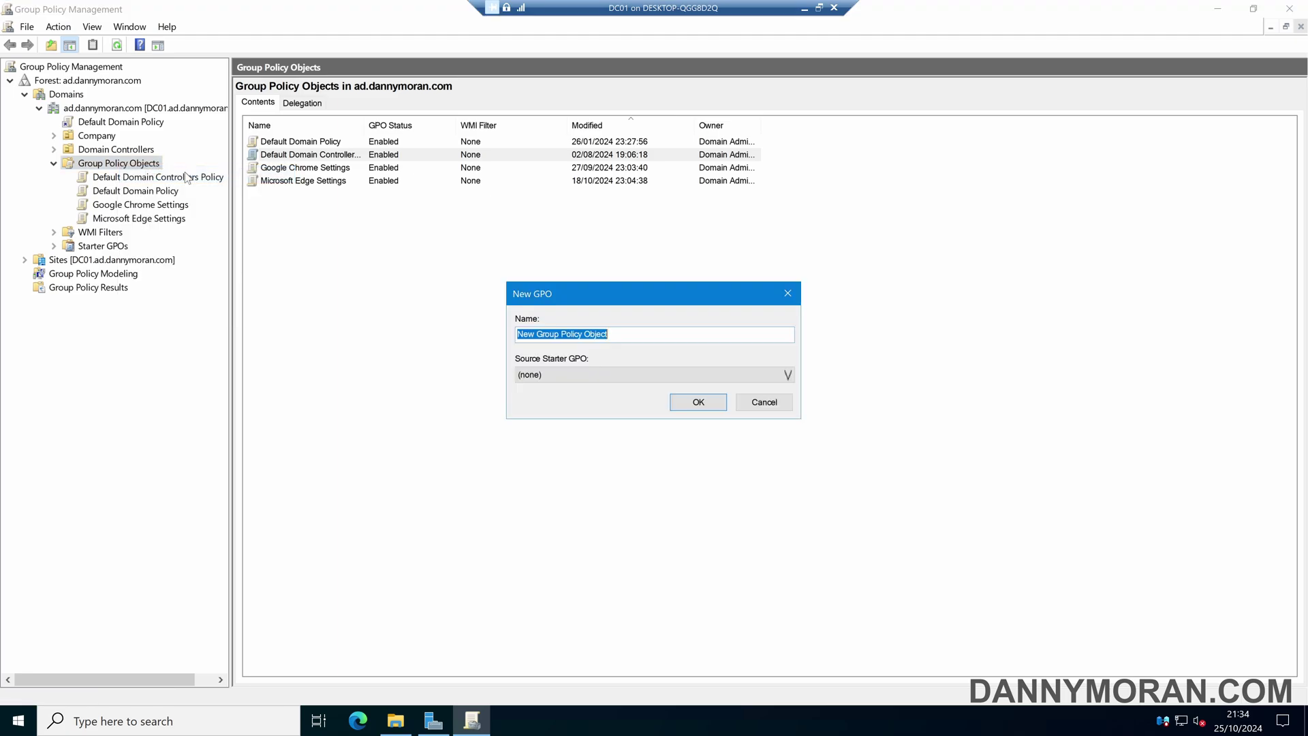
{"action": "key", "text": "BackSpace"}
{"action": "type", "text": "Mozi"}
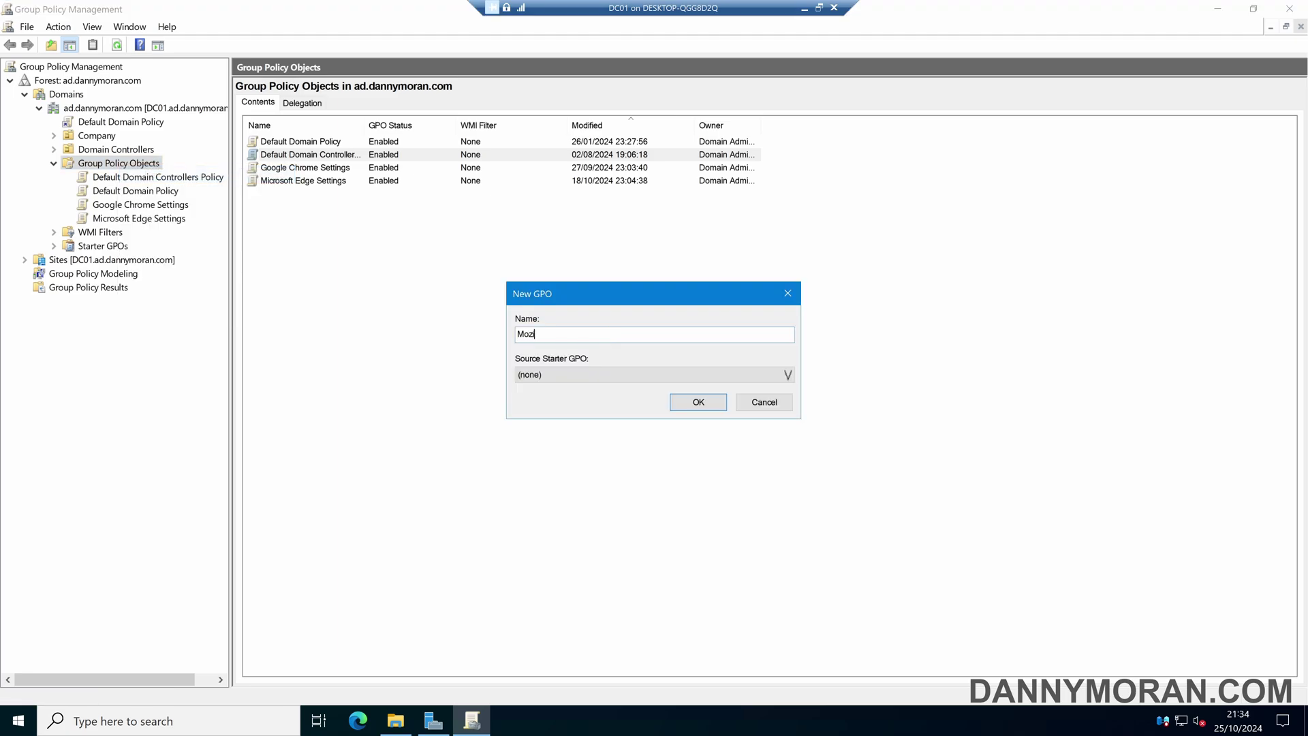
{"action": "type", "text": "lla Firefox Settings"}
{"action": "key", "text": "Return"}
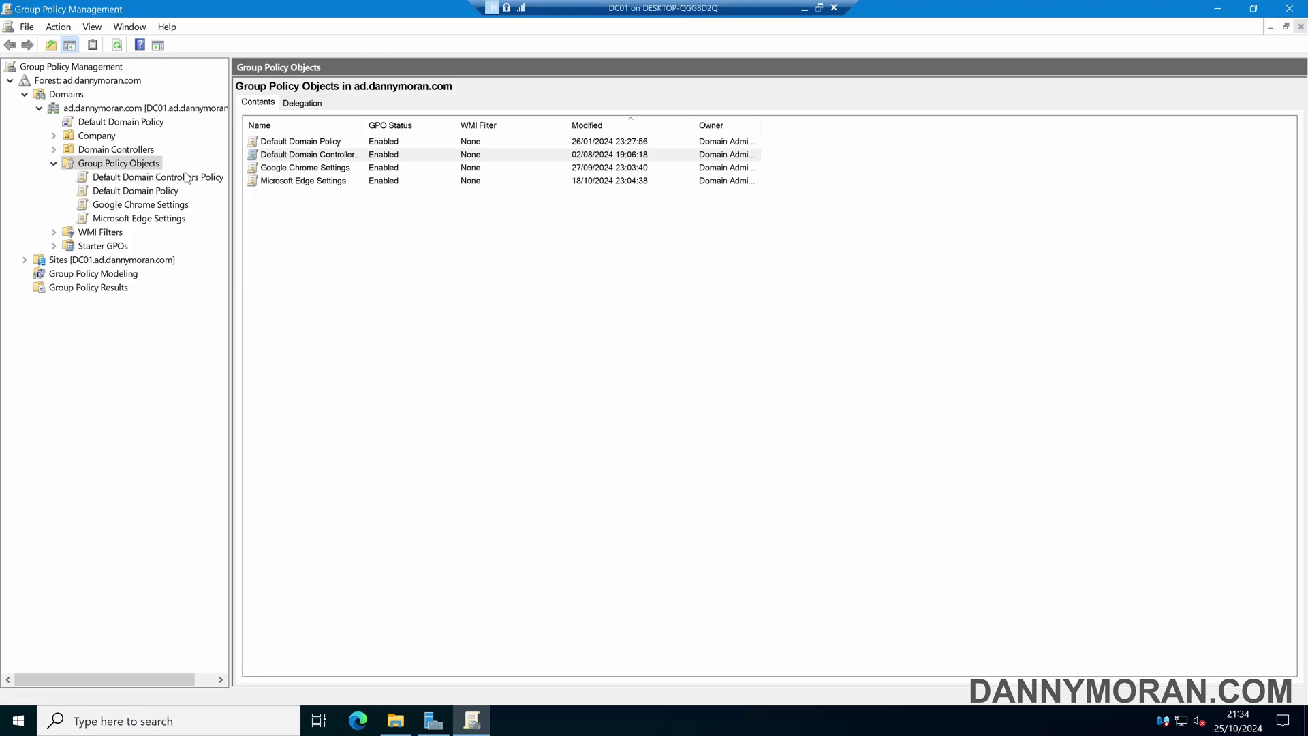
{"action": "left_click", "coordinate": [158, 233]}
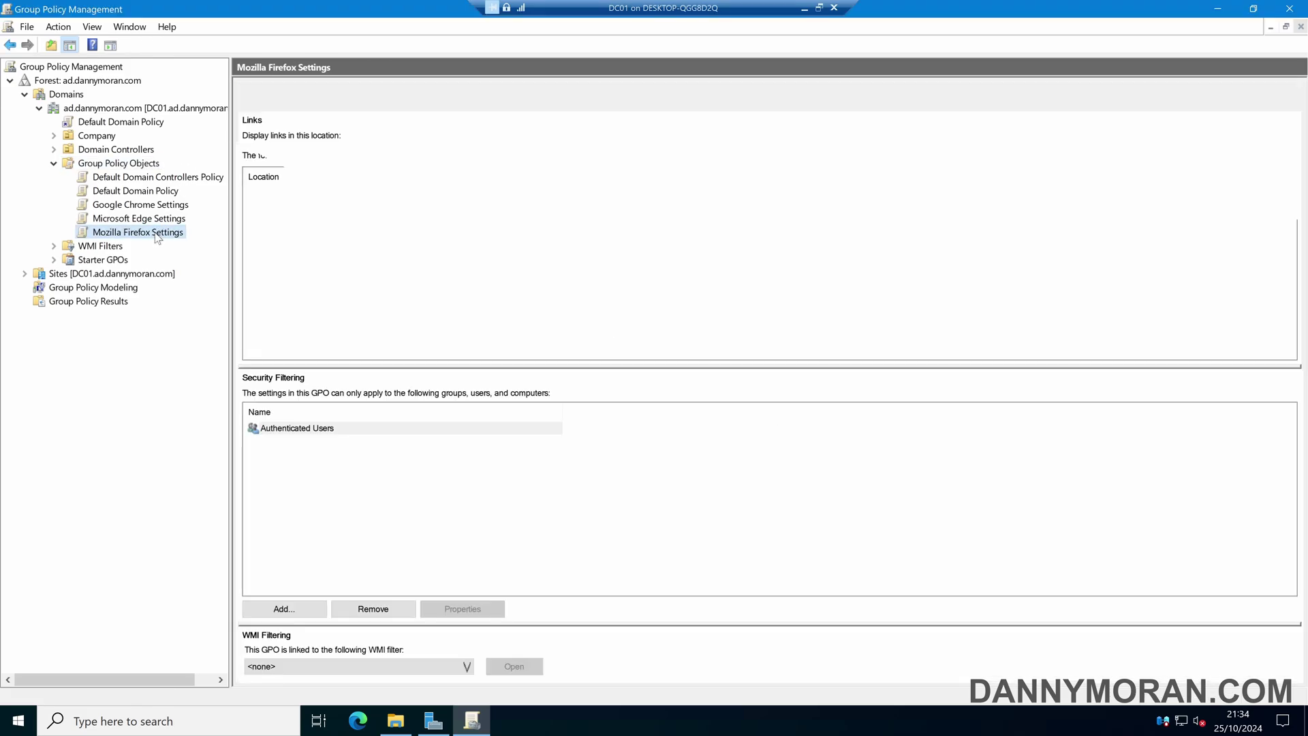
Edit Mozilla Firefox Settings, confirm Administrative Templates load from the central store without Firefox, then close the editor
{"action": "right_click", "coordinate": [157, 233]}
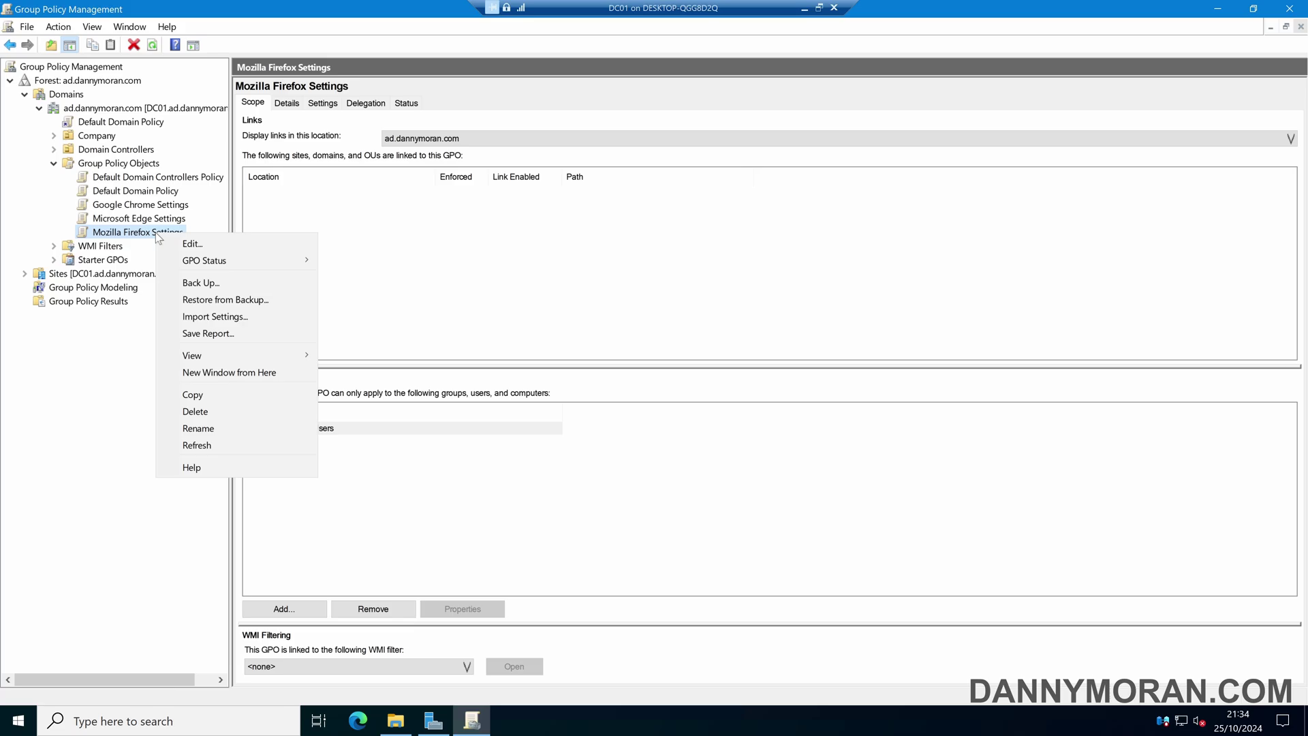
{"action": "left_click", "coordinate": [184, 241]}
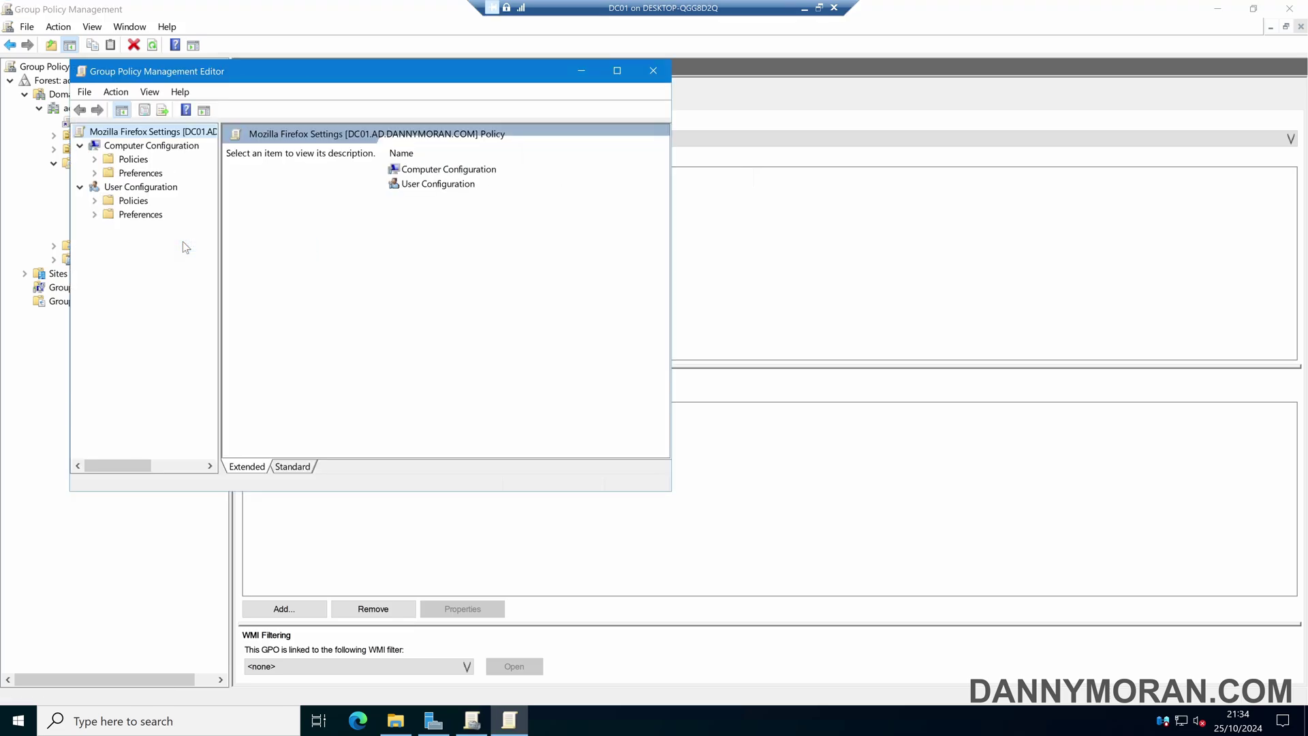
{"action": "left_click", "coordinate": [94, 158]}
{"action": "left_click", "coordinate": [168, 200]}
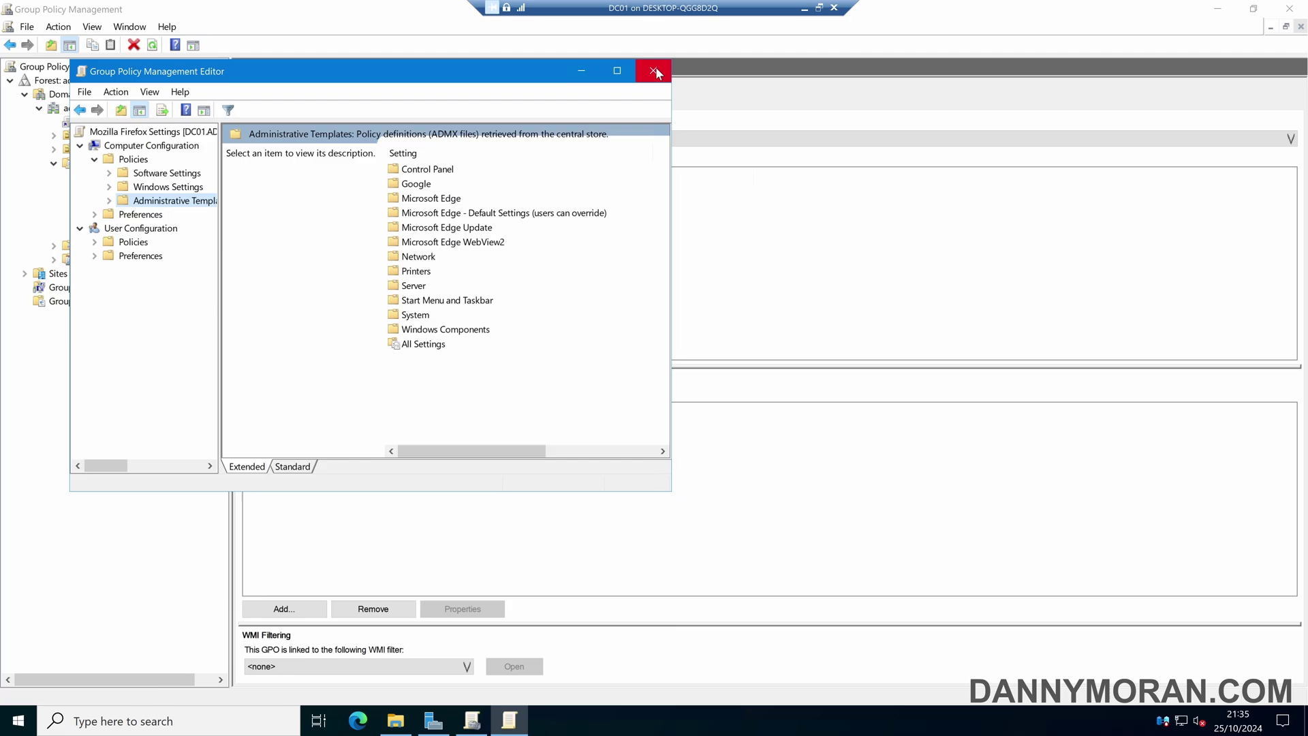
{"action": "left_click", "coordinate": [654, 71]}
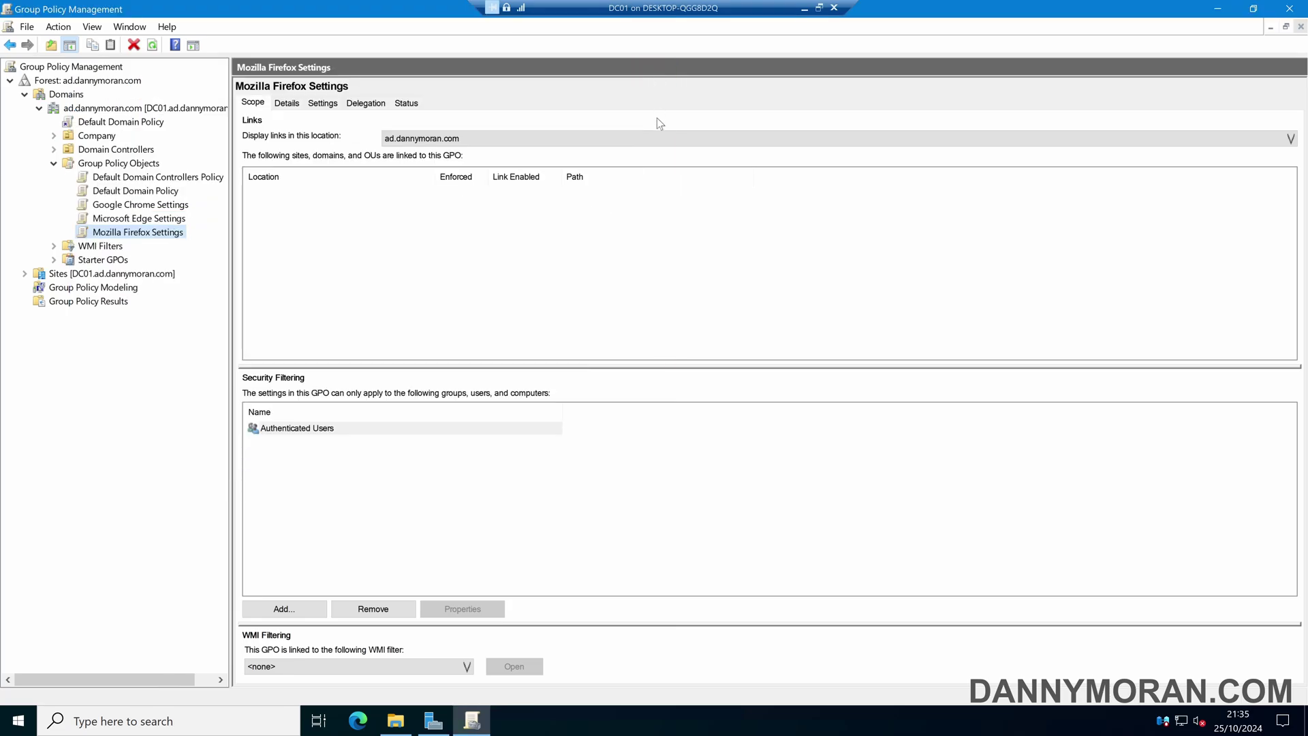
Browse the local C:\Windows\PolicyDefinitions folder, then close that window
{"action": "left_click", "coordinate": [396, 721]}
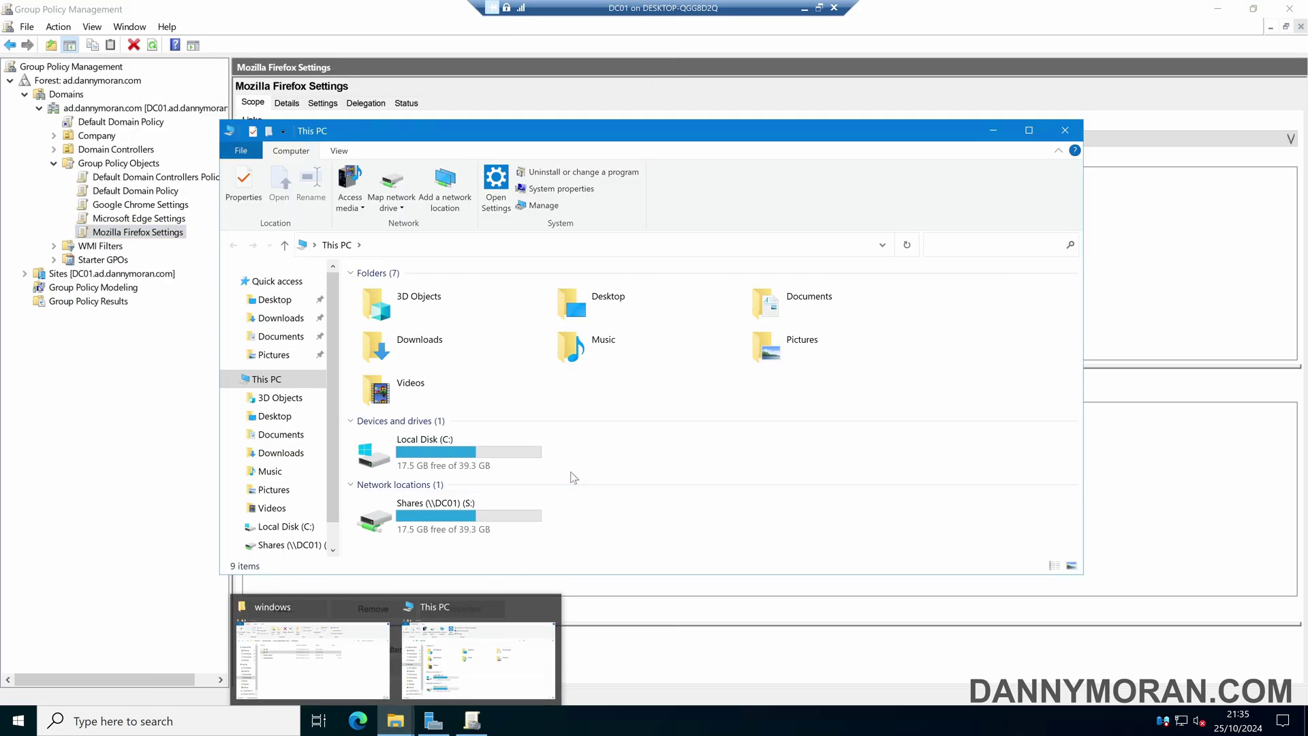
{"action": "double_click", "coordinate": [497, 447]}
{"action": "double_click", "coordinate": [399, 394]}
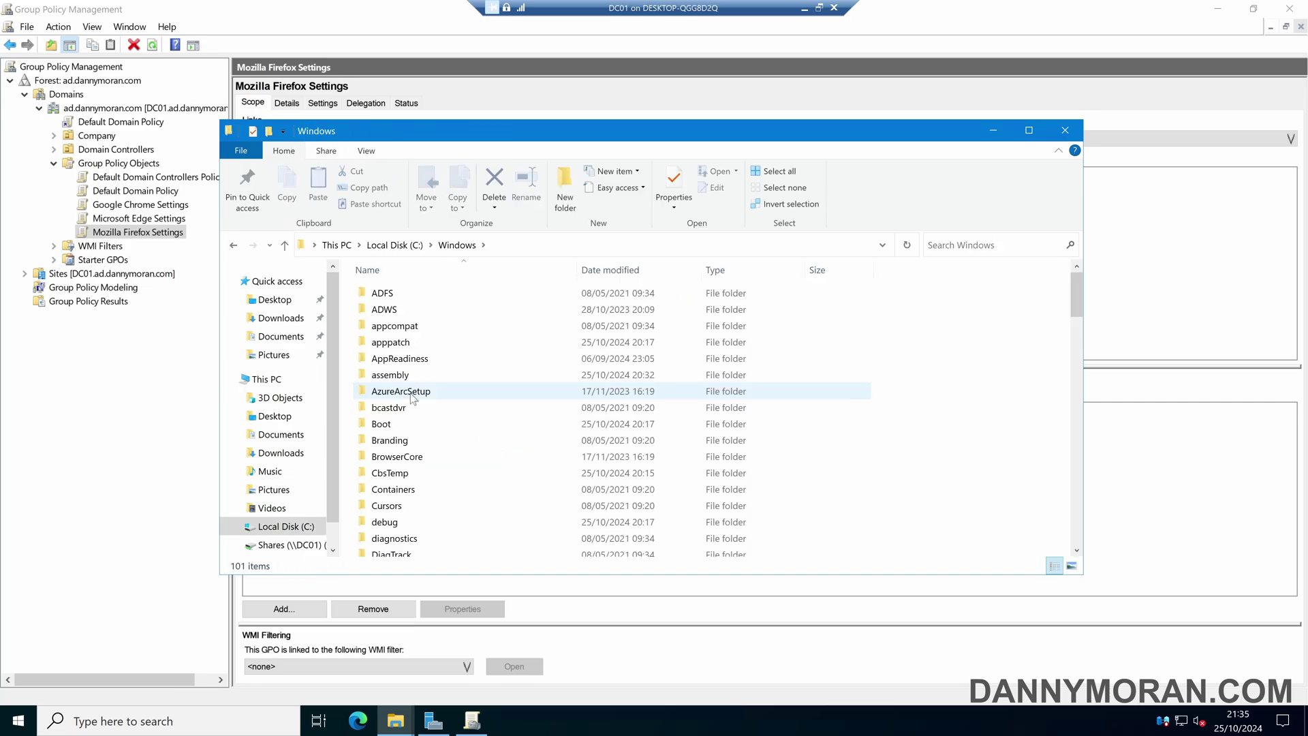
{"action": "scroll", "coordinate": [412, 399], "scroll_direction": "down", "scroll_amount": 15}
{"action": "left_click", "coordinate": [436, 339]}
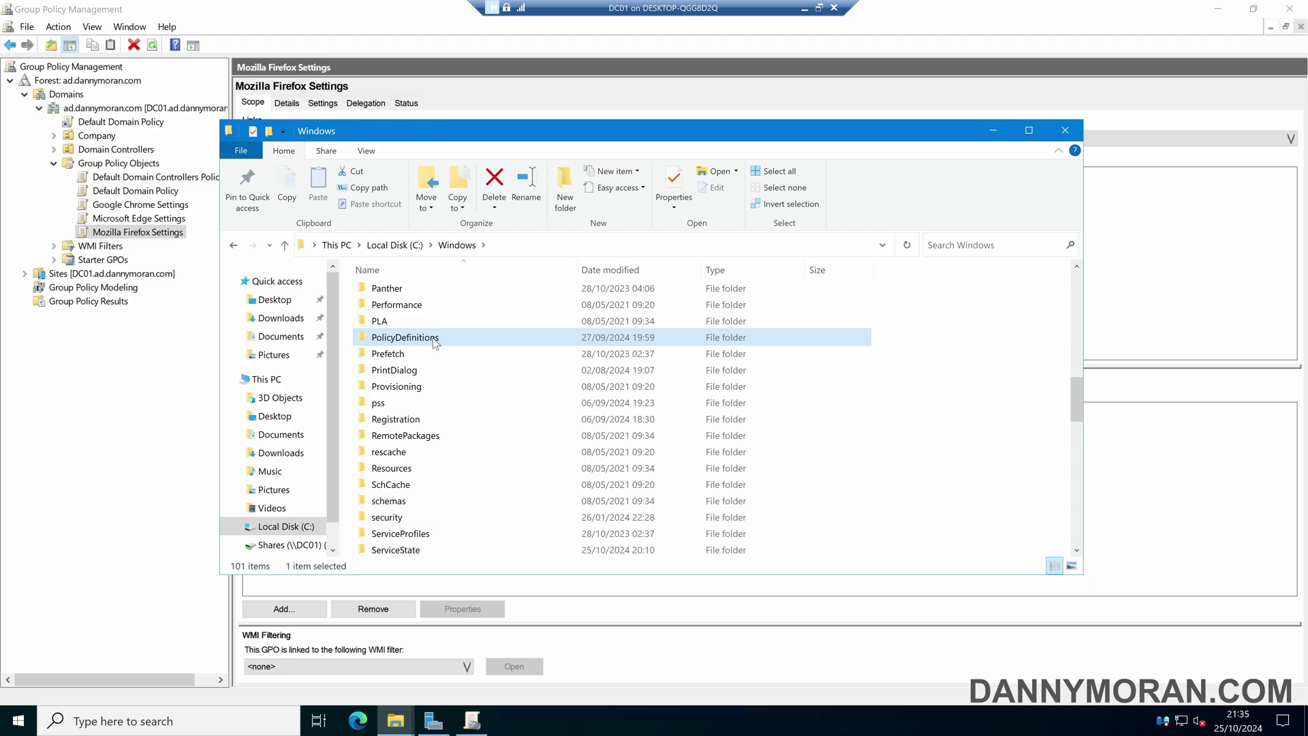
{"action": "double_click", "coordinate": [435, 339]}
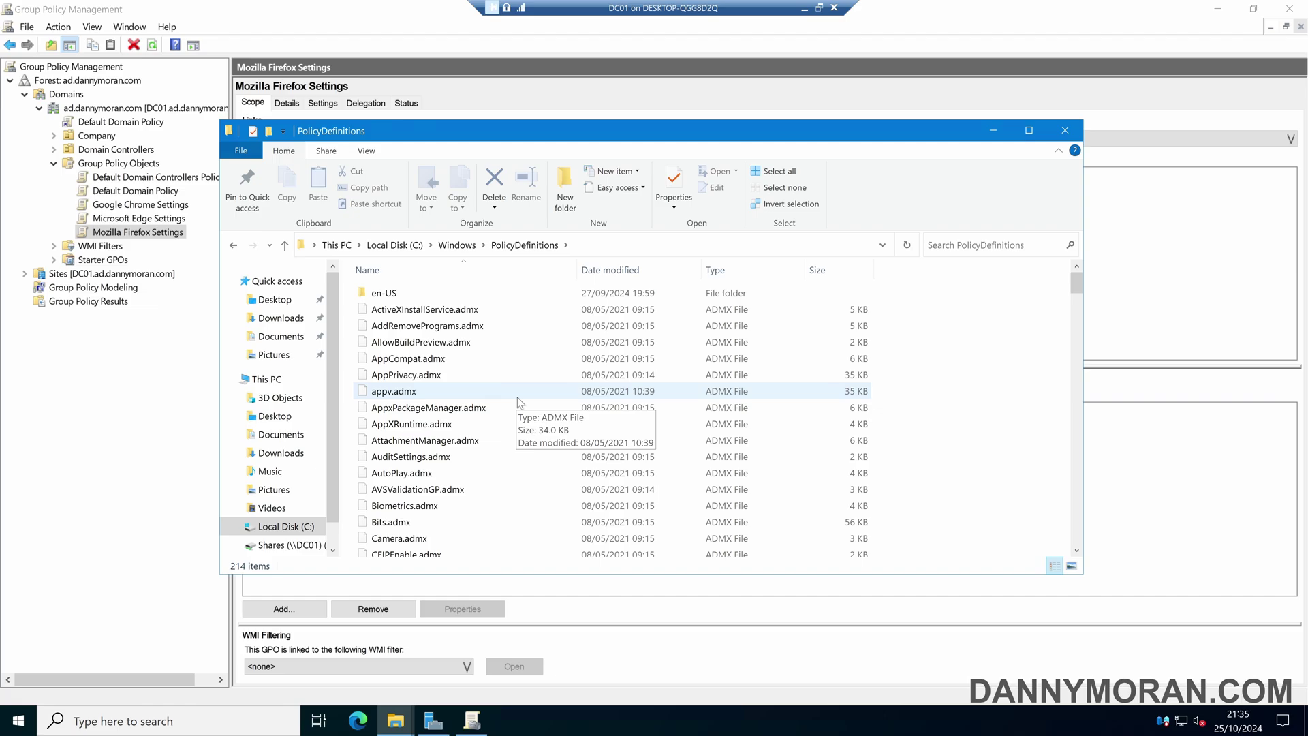
{"action": "left_click", "coordinate": [1065, 130]}
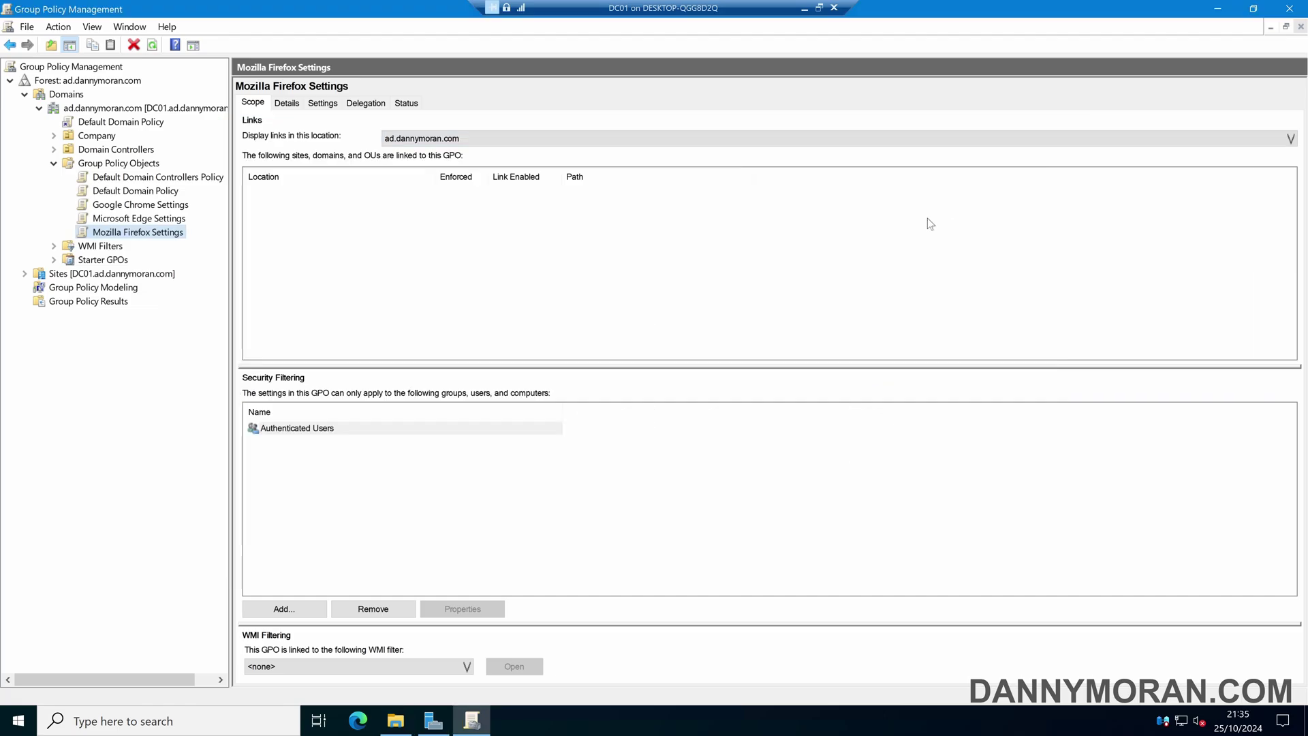
Open \\ad.dannymoran.com and navigate to SYSVOL > ad.dannymoran.com > Policies > PolicyDefinitions
{"action": "key", "text": "super"}
{"action": "type", "text": "\\\\"}
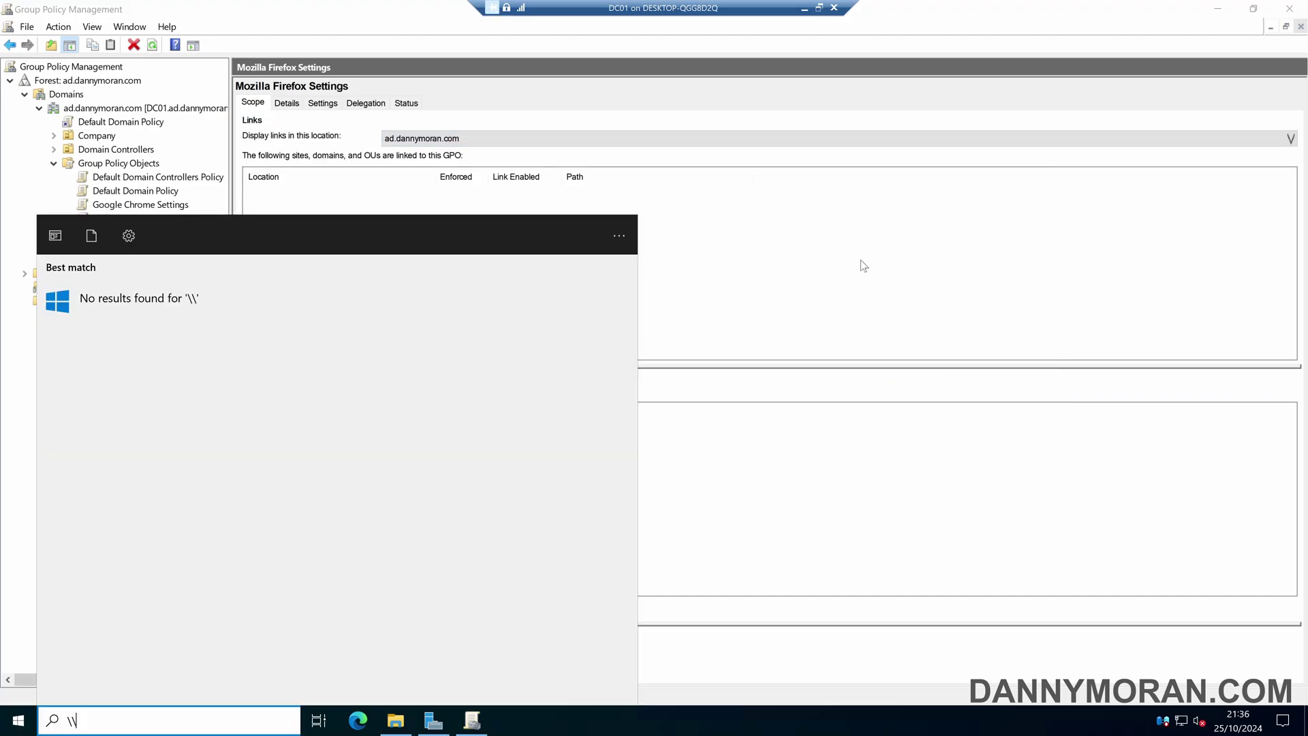
{"action": "type", "text": "ad.dannymoran.com"}
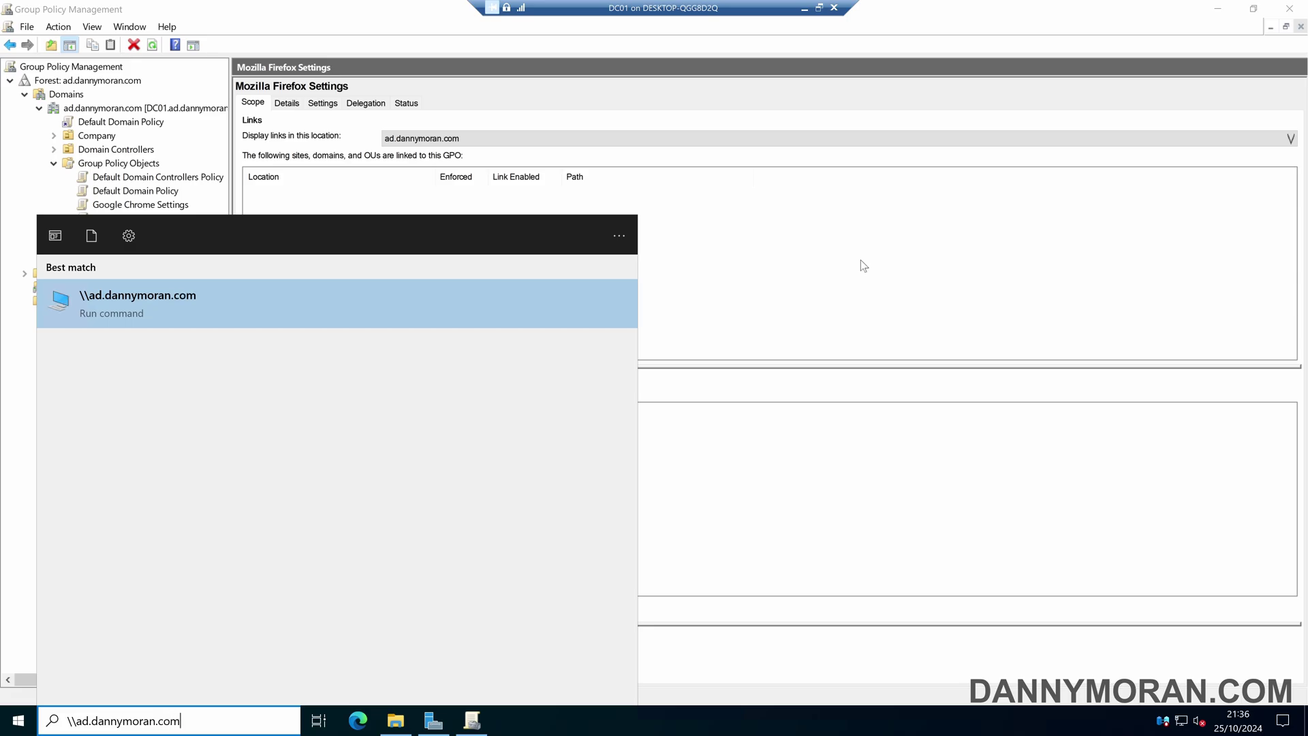
{"action": "key", "text": "Return"}
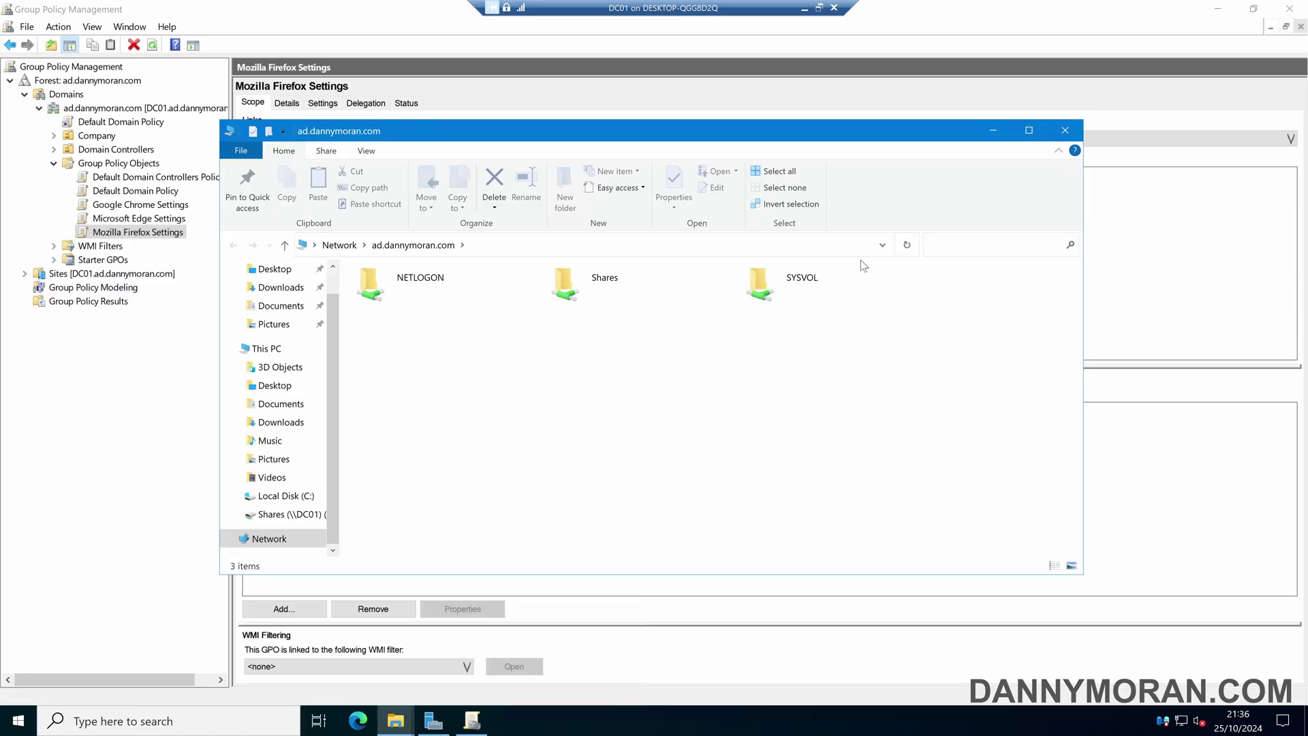
{"action": "double_click", "coordinate": [775, 282]}
{"action": "double_click", "coordinate": [450, 293]}
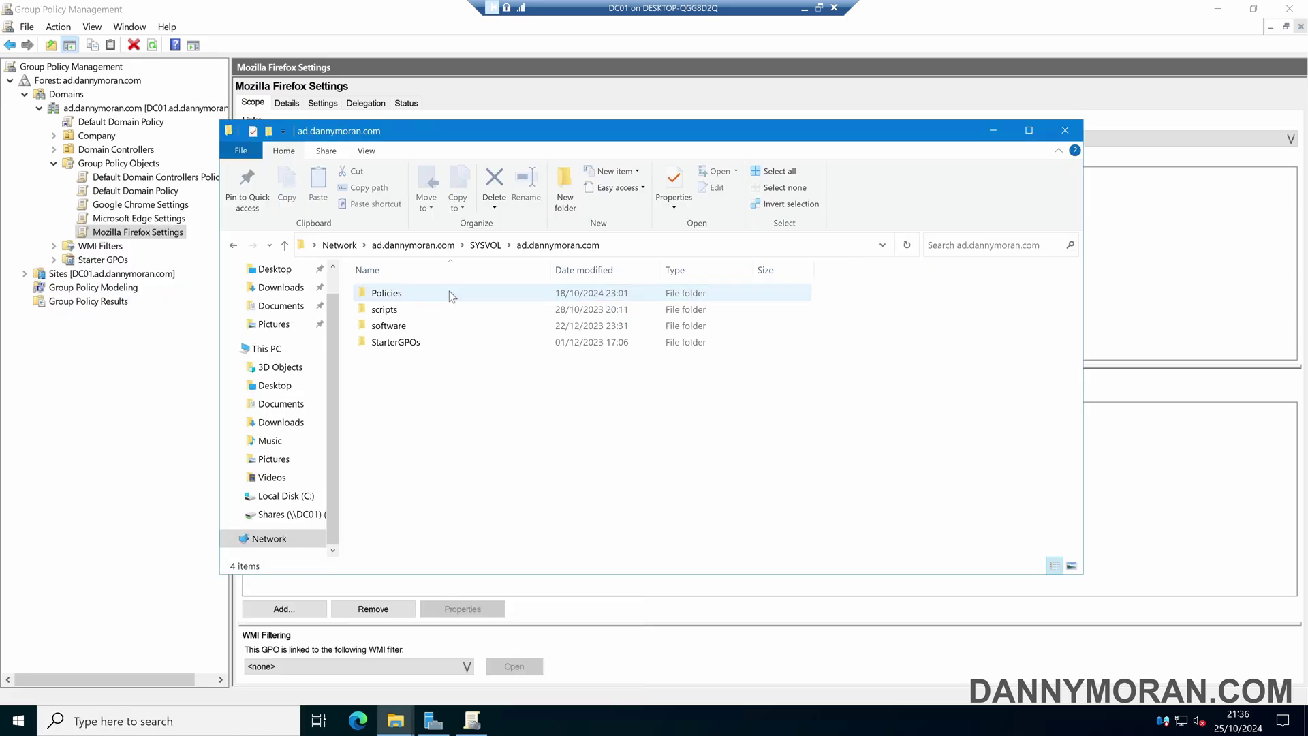
{"action": "double_click", "coordinate": [402, 296]}
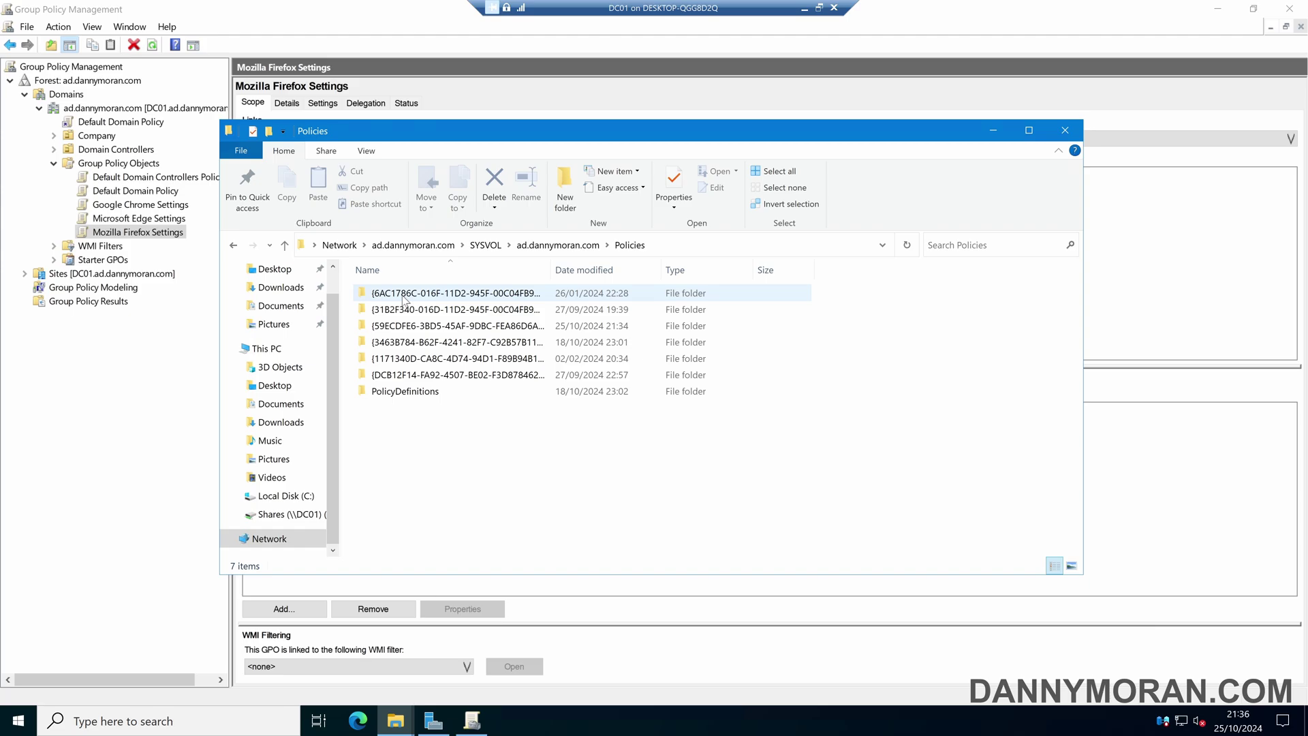
{"action": "double_click", "coordinate": [418, 399]}
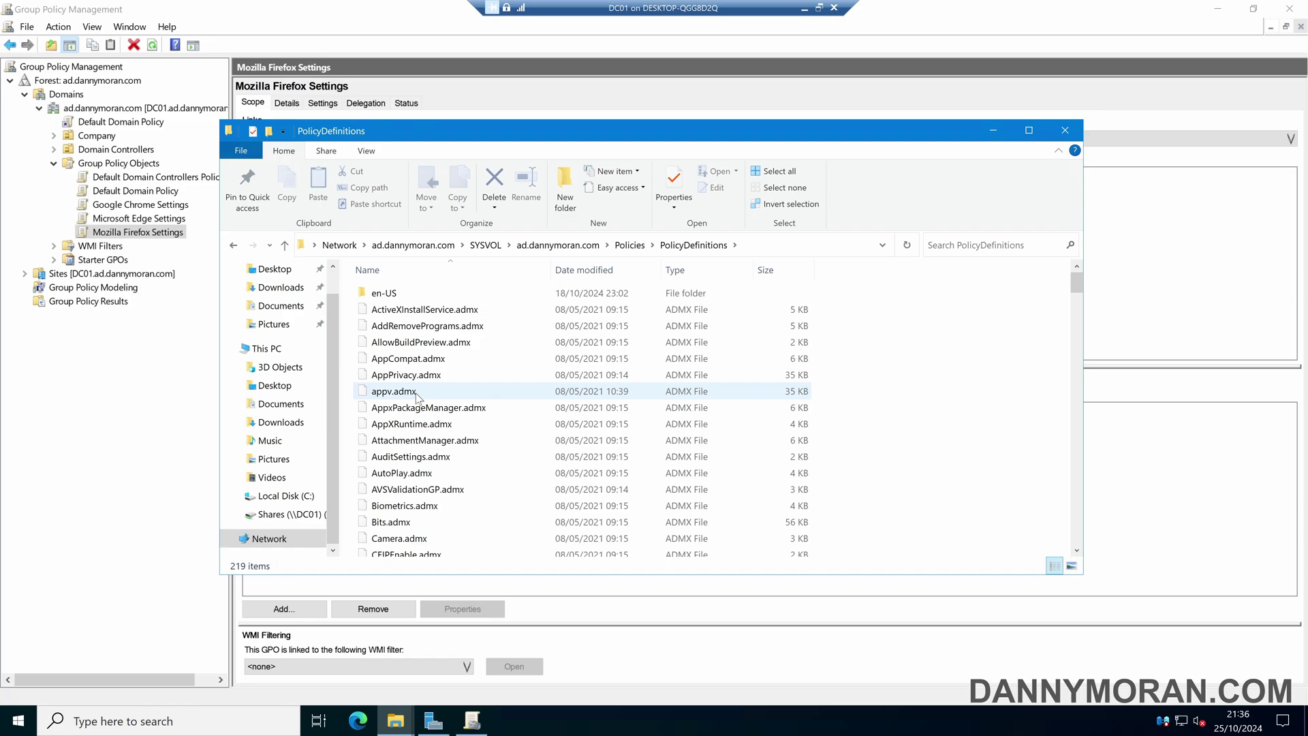
{"action": "left_click_drag", "start_coordinate": [590, 130], "coordinate": [816, 120]}
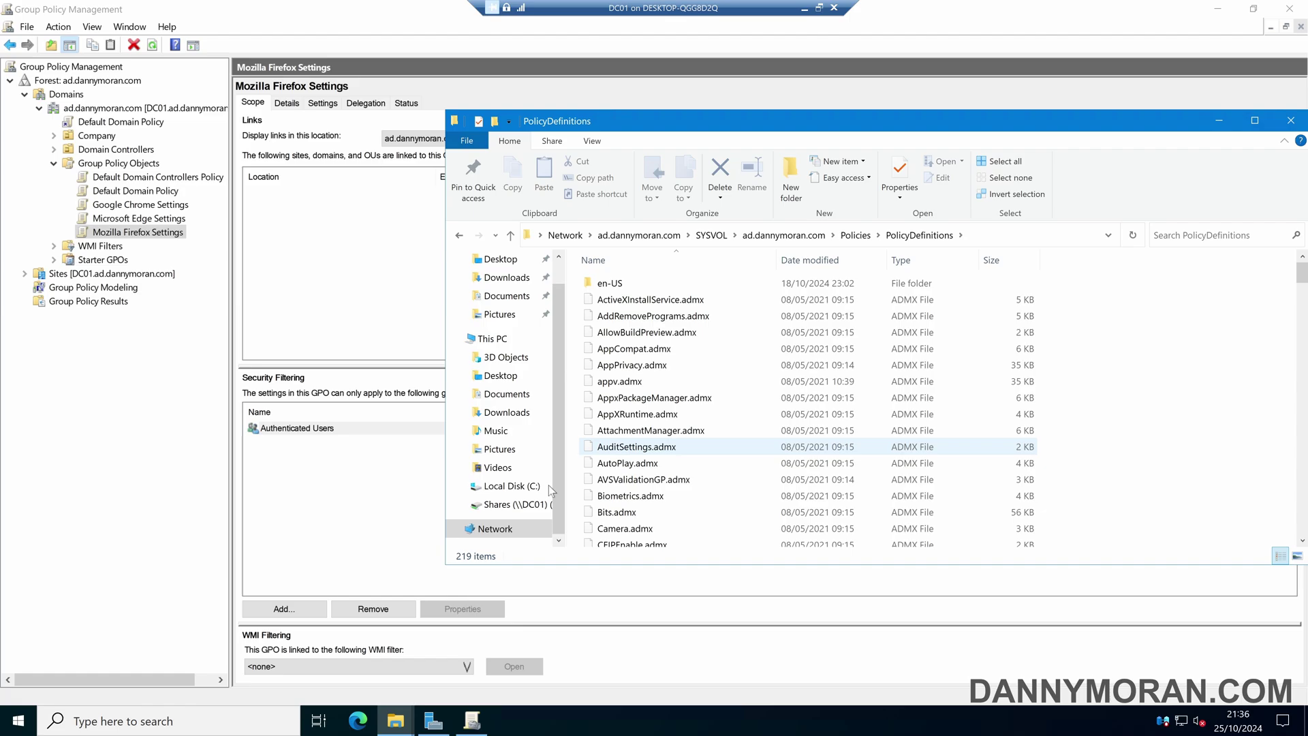
Copy firefox.admx and mozilla.admx from the templates folder into the central PolicyDefinitions
{"action": "mouse_move", "coordinate": [395, 721]}
{"action": "left_click", "coordinate": [313, 651]}
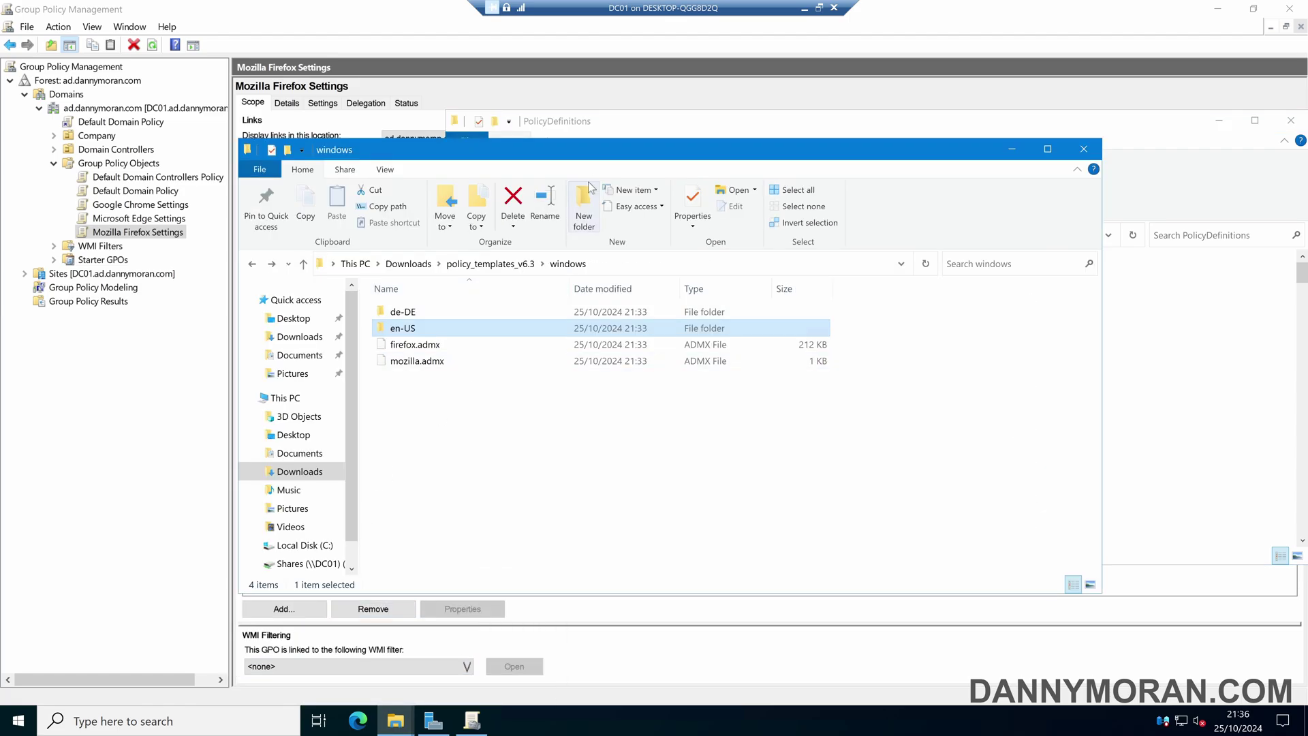
{"action": "left_click_drag", "start_coordinate": [614, 149], "coordinate": [388, 147]}
{"action": "left_click", "coordinate": [194, 342]}
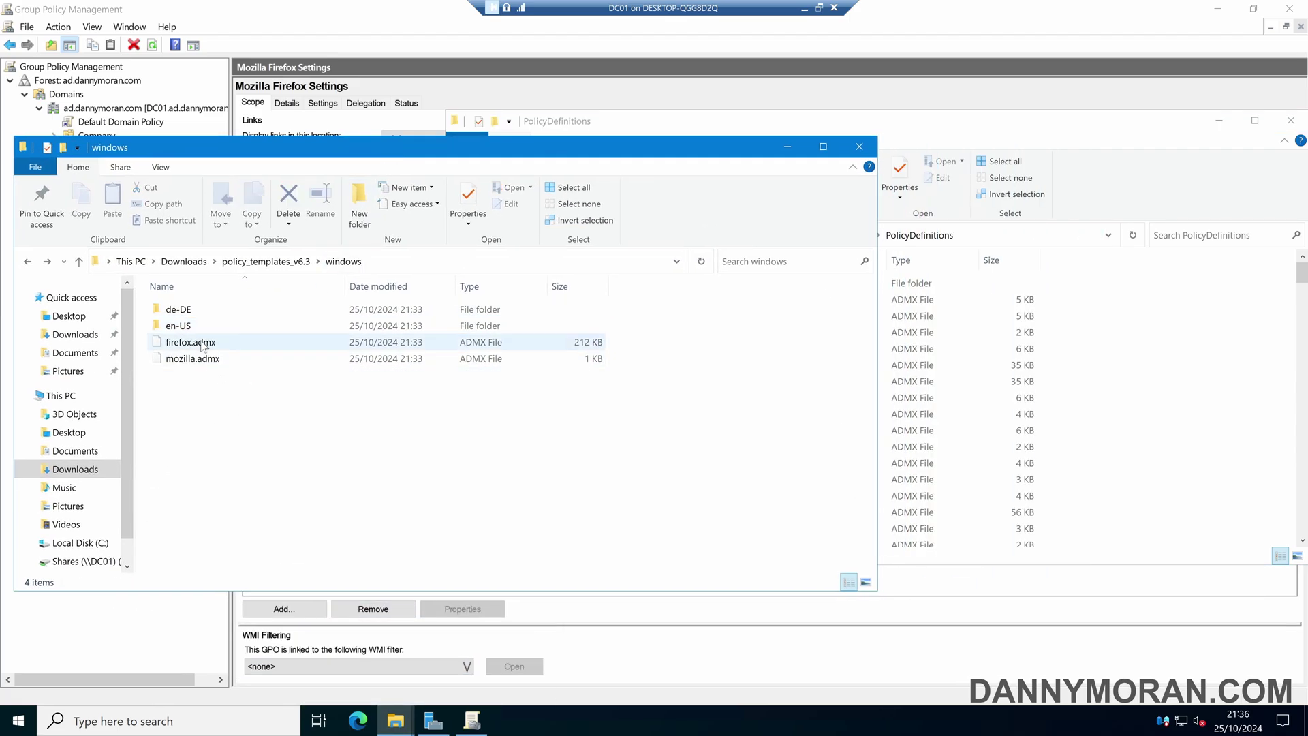
{"action": "left_click", "coordinate": [208, 367], "text": "shift"}
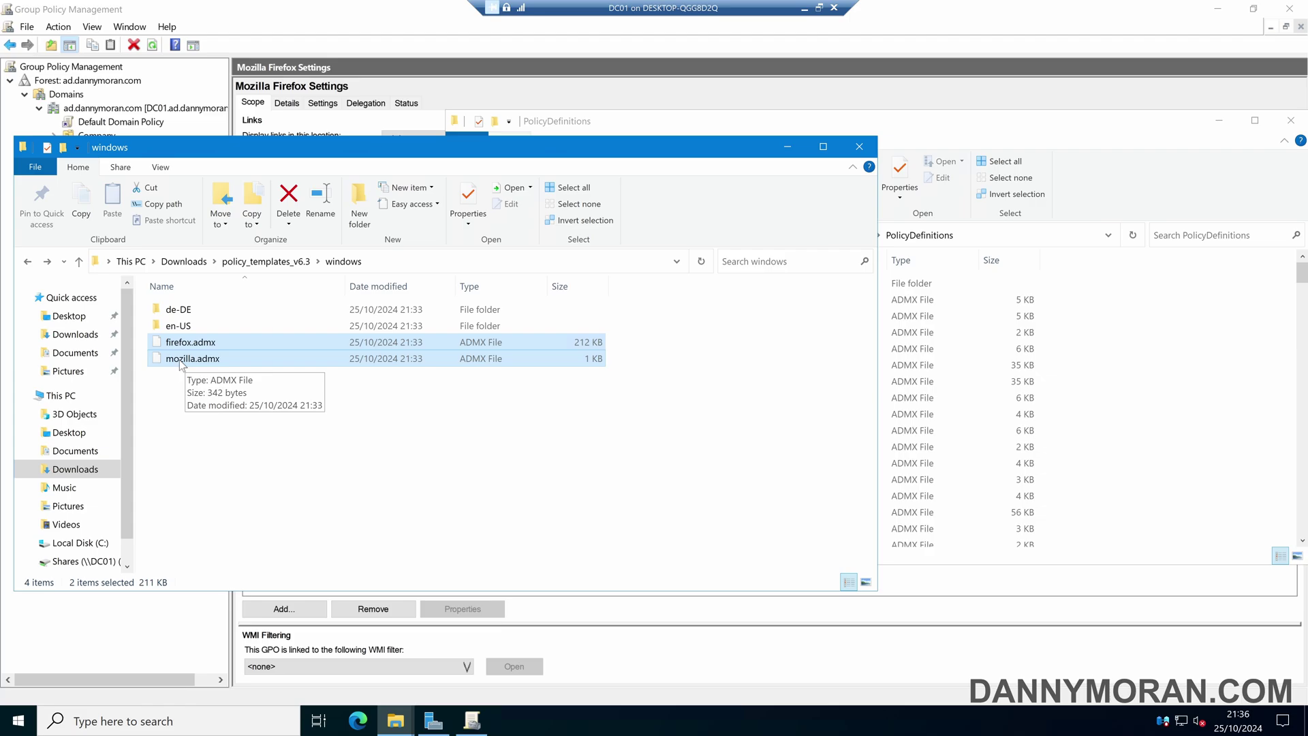
{"action": "left_click_drag", "start_coordinate": [180, 365], "coordinate": [1122, 381]}
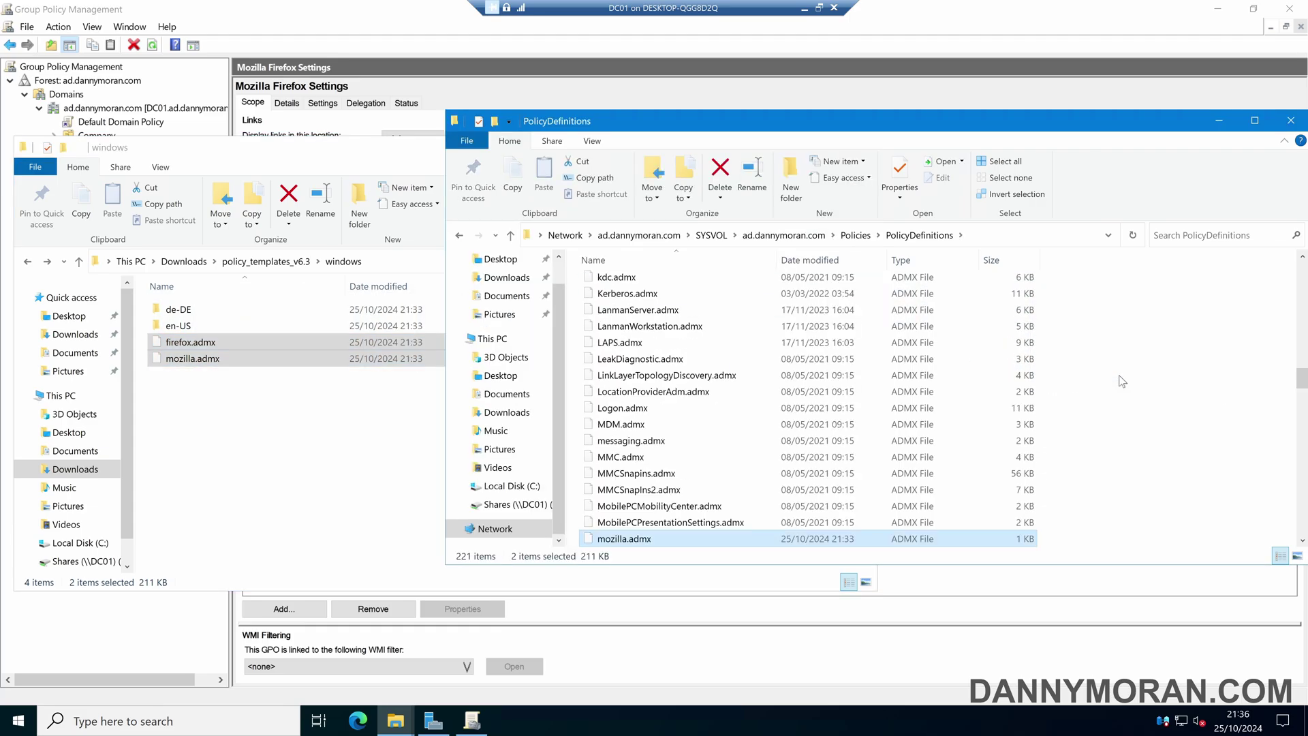
Copy the en-US ADML files into PolicyDefinitions\en-US and close the central store window
{"action": "scroll", "coordinate": [1122, 382], "scroll_direction": "up", "scroll_amount": 20}
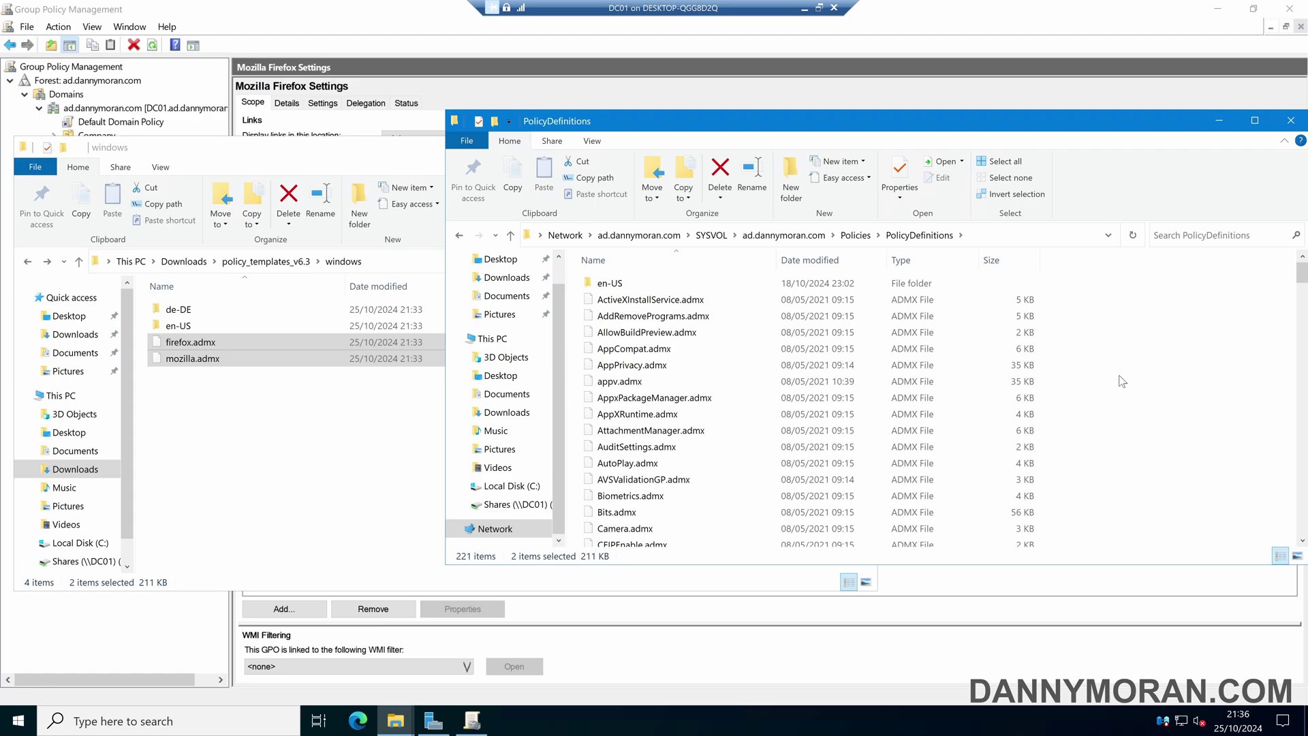
{"action": "double_click", "coordinate": [608, 283]}
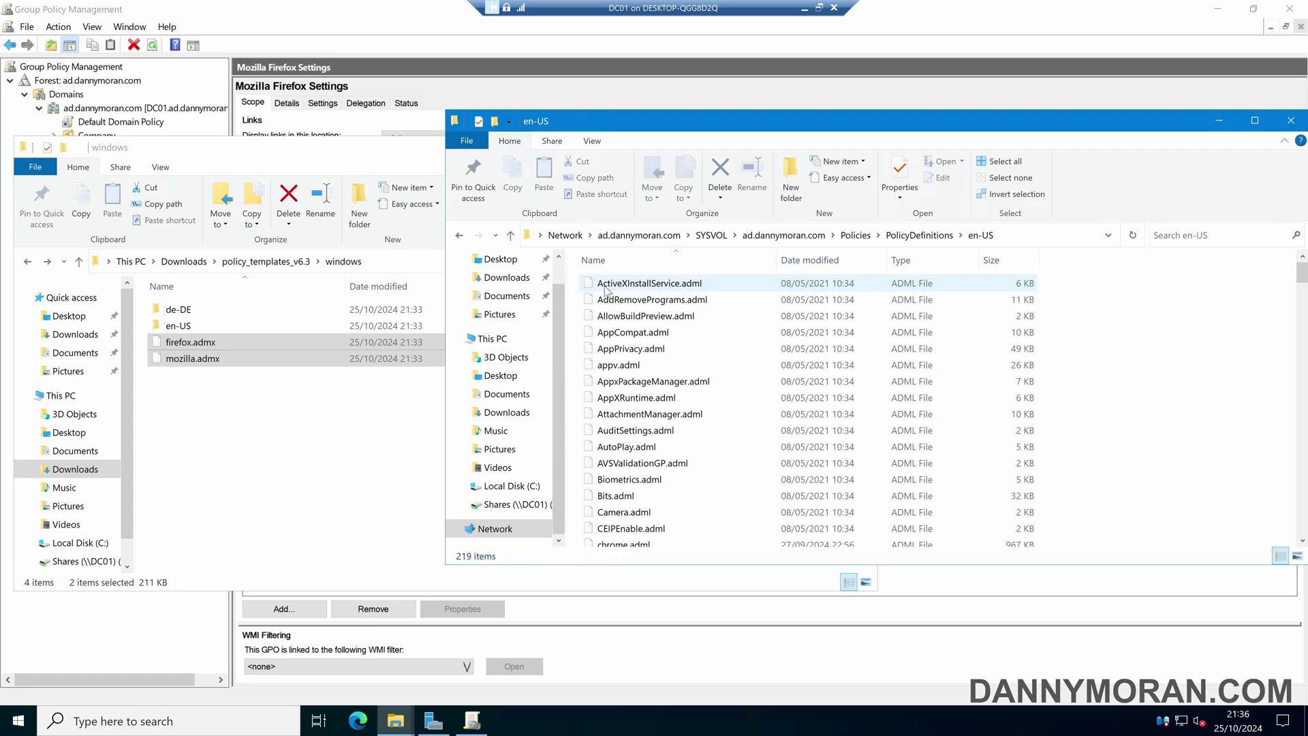
{"action": "double_click", "coordinate": [211, 325]}
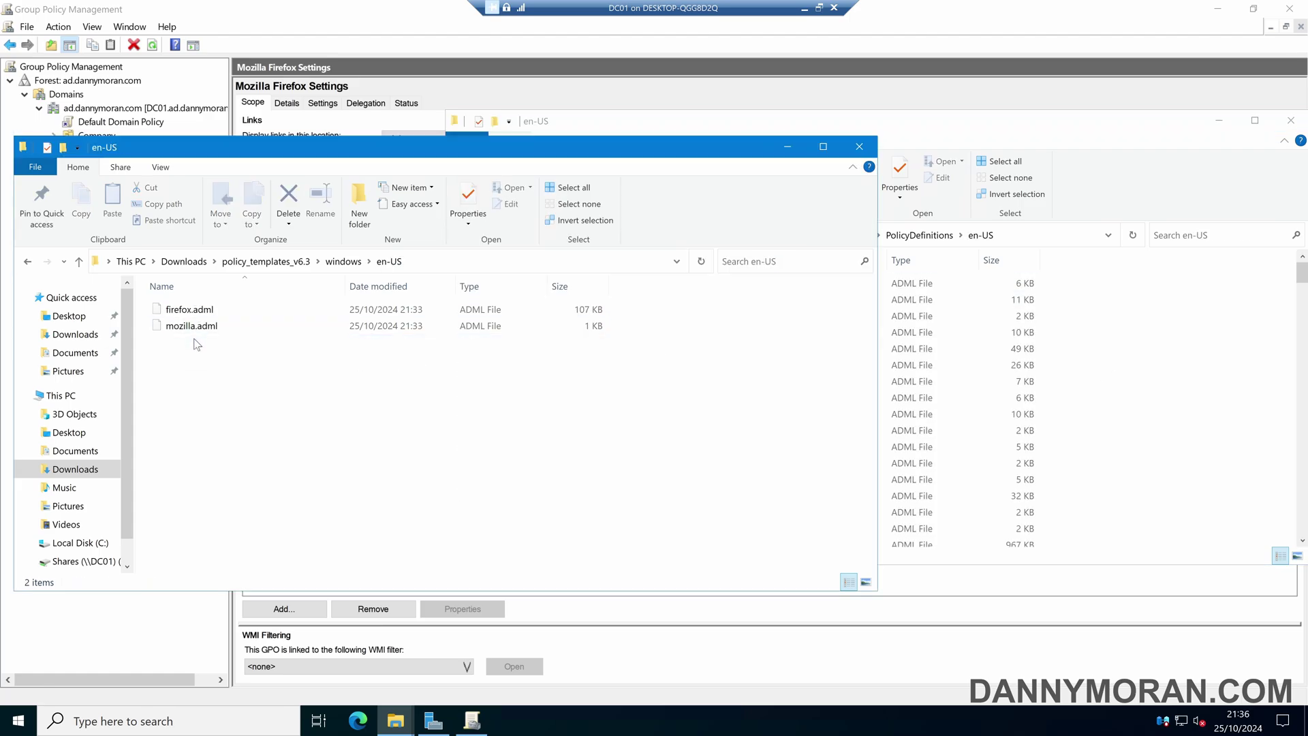
{"action": "left_click_drag", "start_coordinate": [196, 344], "coordinate": [1131, 357]}
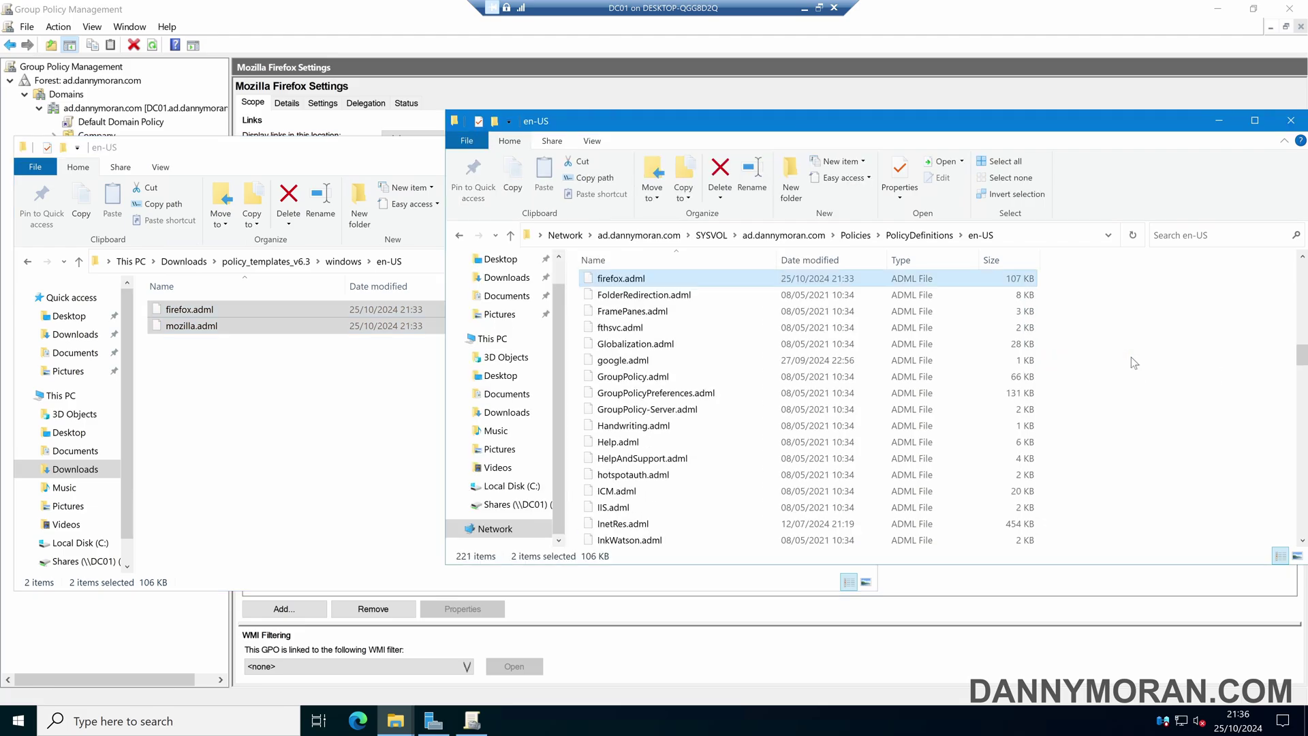
{"action": "left_click", "coordinate": [1132, 357]}
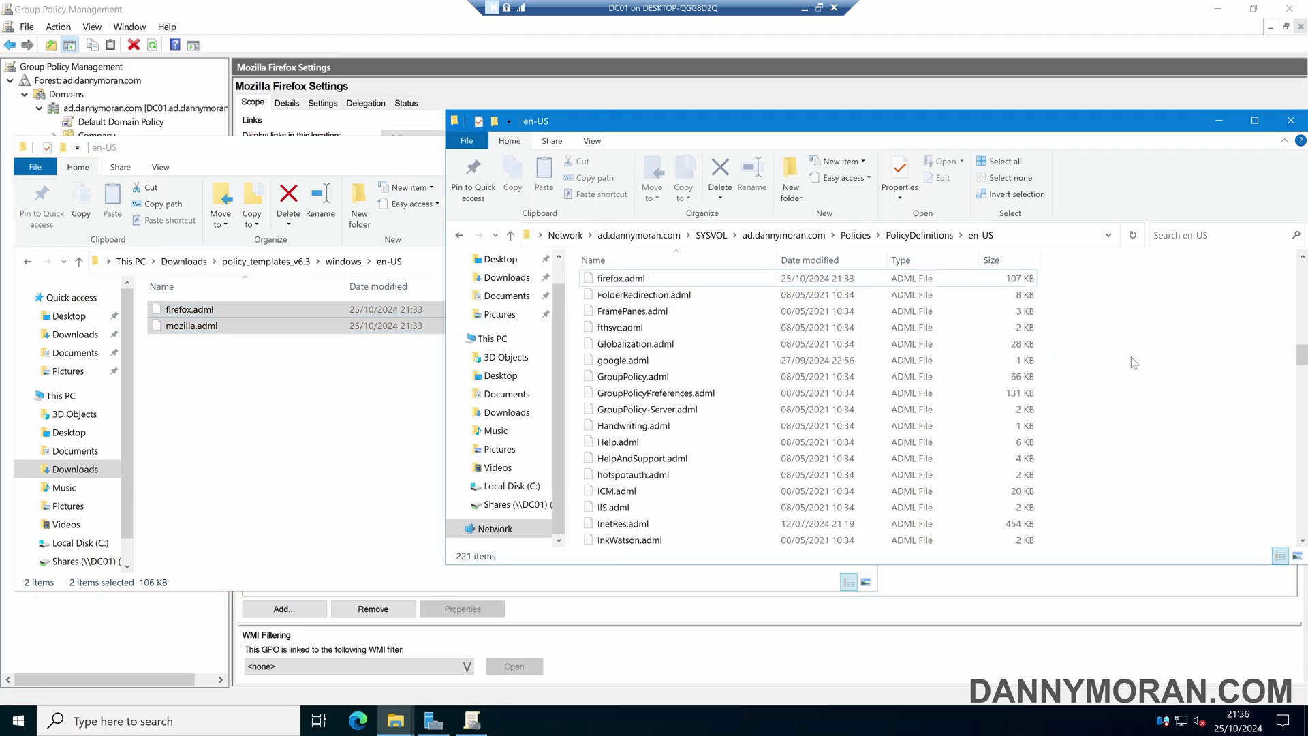
{"action": "left_click", "coordinate": [1290, 123]}
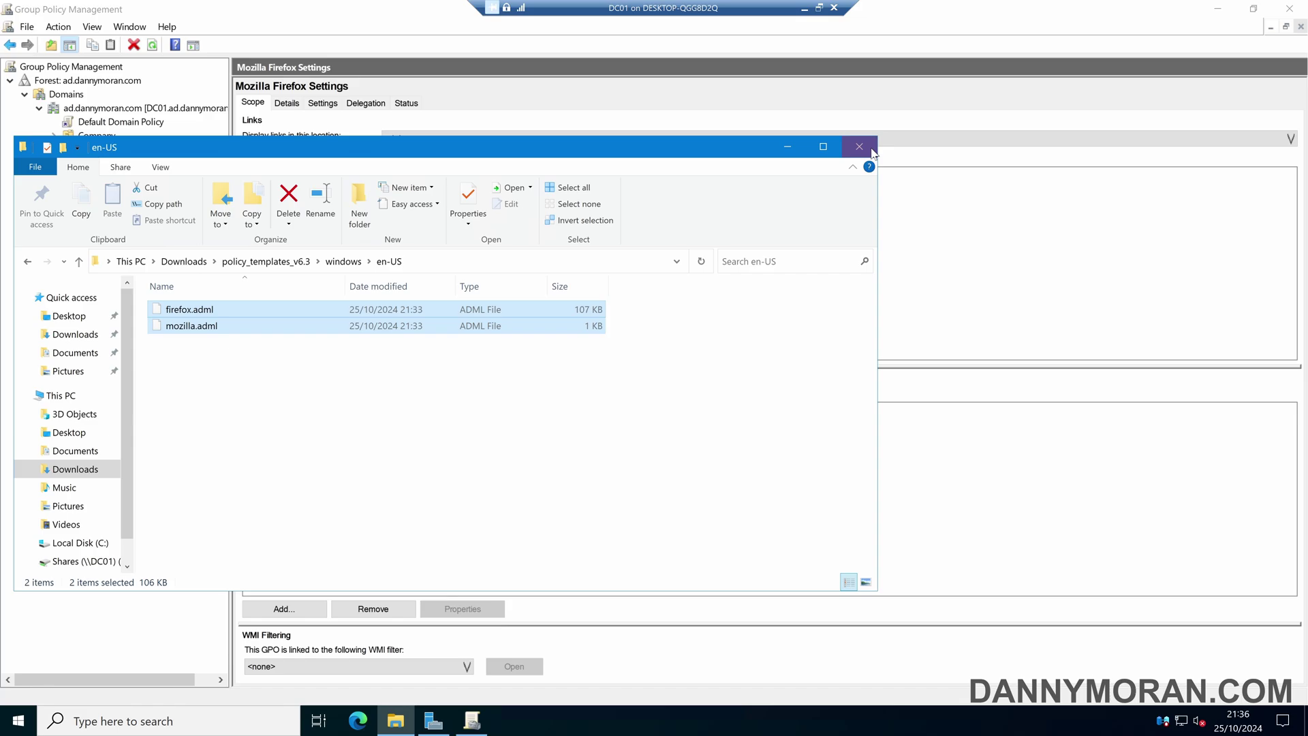
Close the templates window and edit Mozilla Firefox Settings, expanding Computer Configuration's Administrative Templates
{"action": "left_click", "coordinate": [861, 147]}
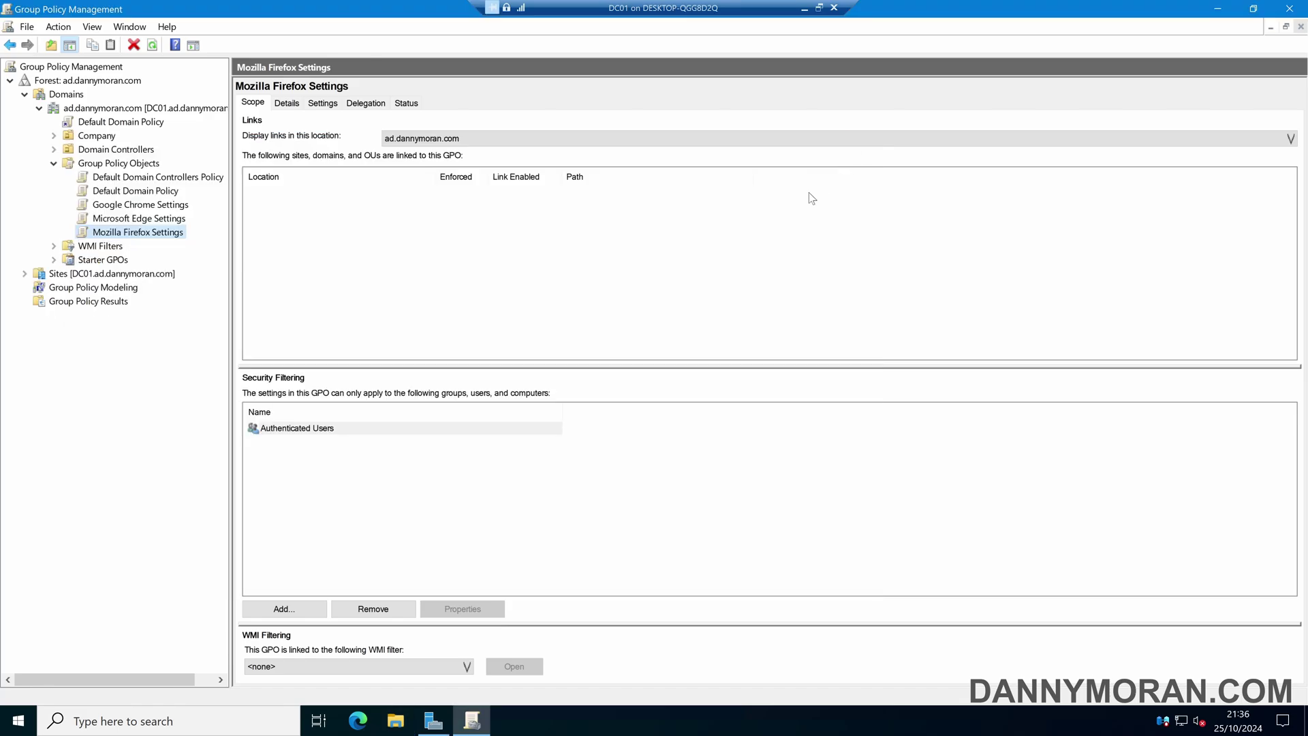
{"action": "right_click", "coordinate": [142, 233]}
{"action": "left_click", "coordinate": [176, 244]}
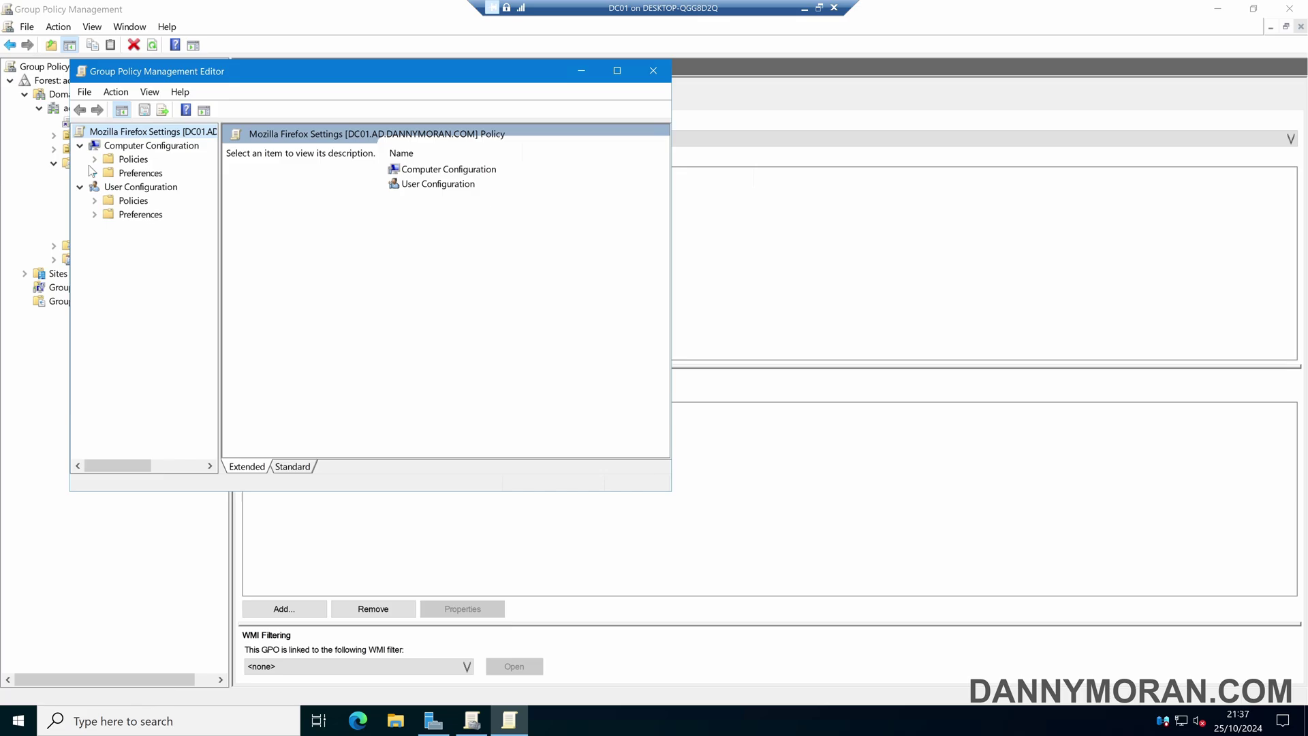
{"action": "left_click", "coordinate": [95, 159]}
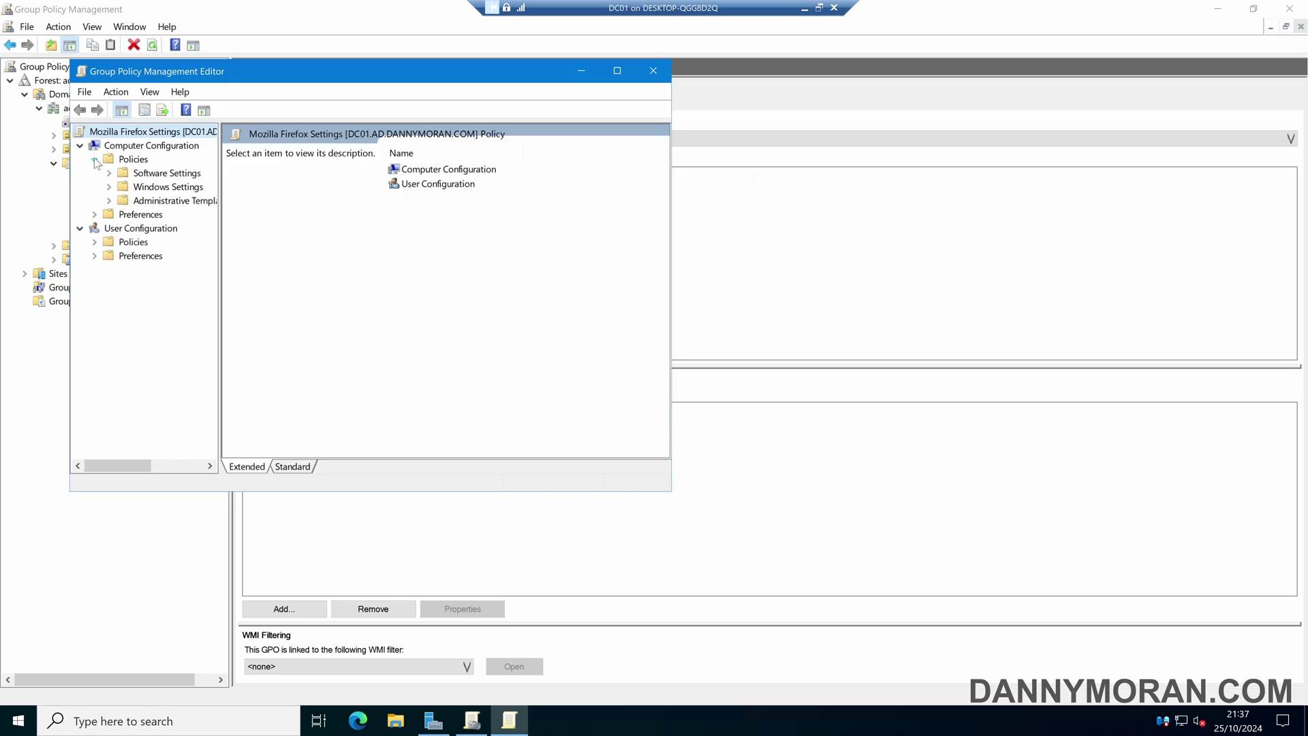
{"action": "left_click", "coordinate": [110, 201]}
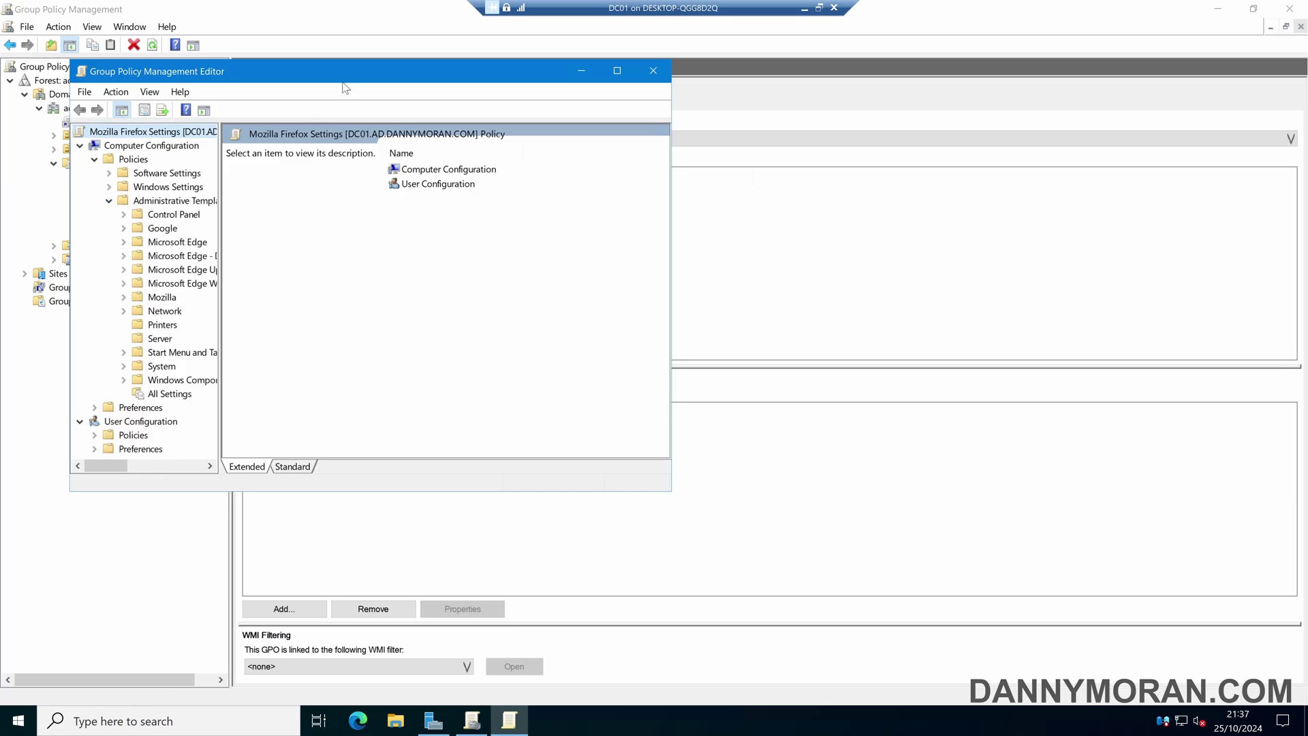
Maximize the editor, widen the tree, and select Mozilla > Firefox > Home page
{"action": "double_click", "coordinate": [346, 76]}
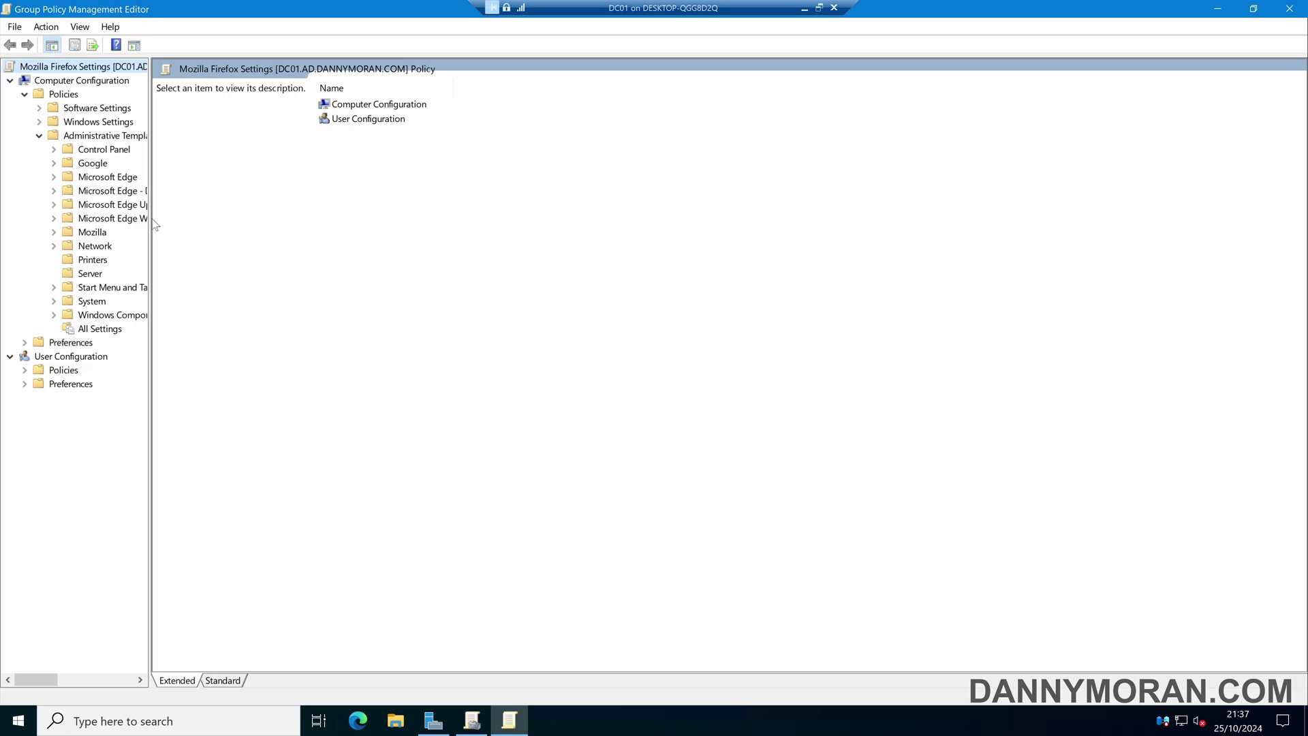
{"action": "left_click_drag", "start_coordinate": [161, 218], "coordinate": [247, 215]}
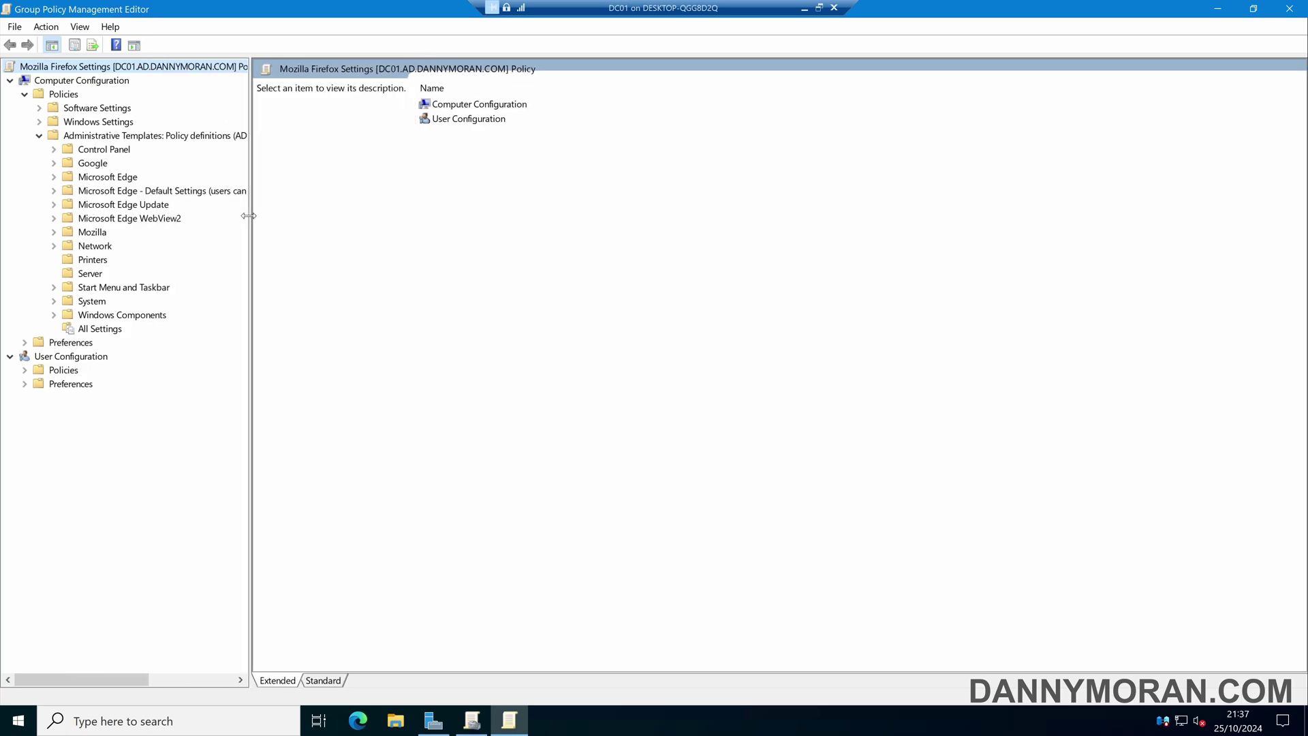
{"action": "left_click", "coordinate": [53, 232]}
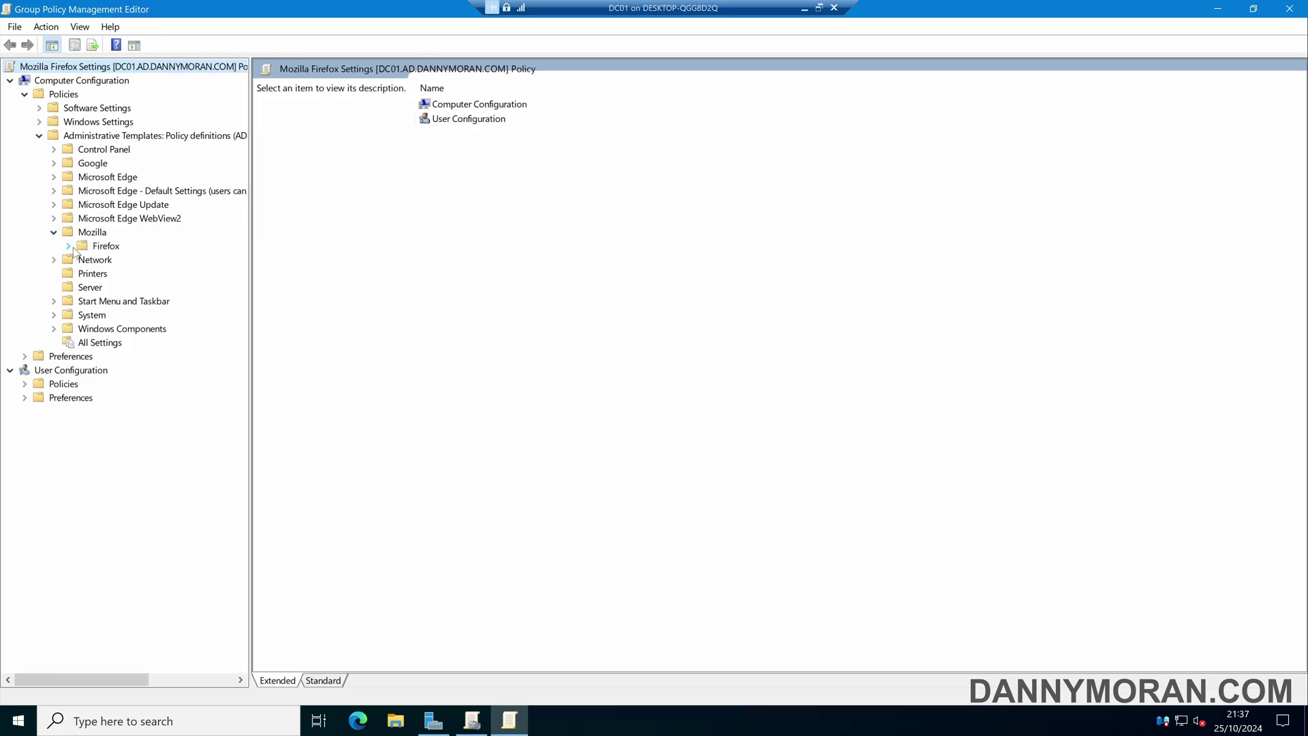
{"action": "left_click", "coordinate": [69, 246]}
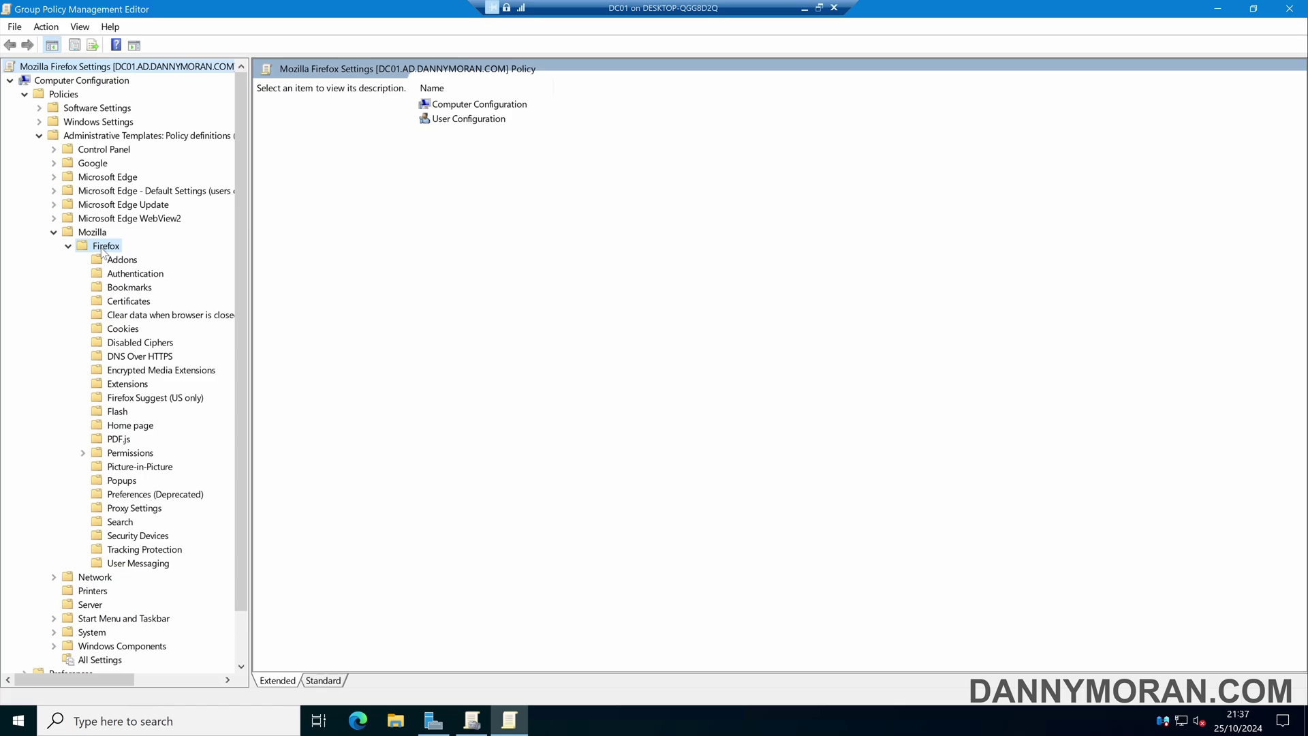
{"action": "left_click", "coordinate": [99, 247]}
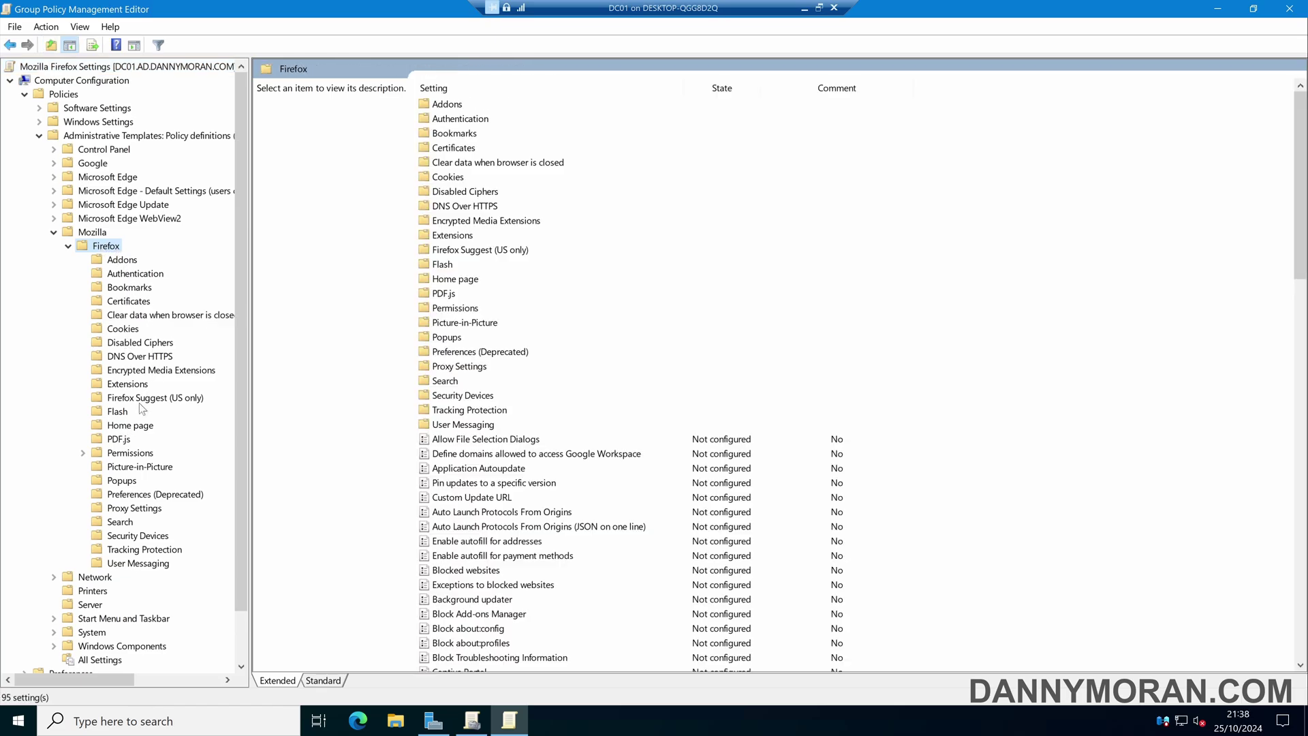
{"action": "left_click", "coordinate": [137, 428]}
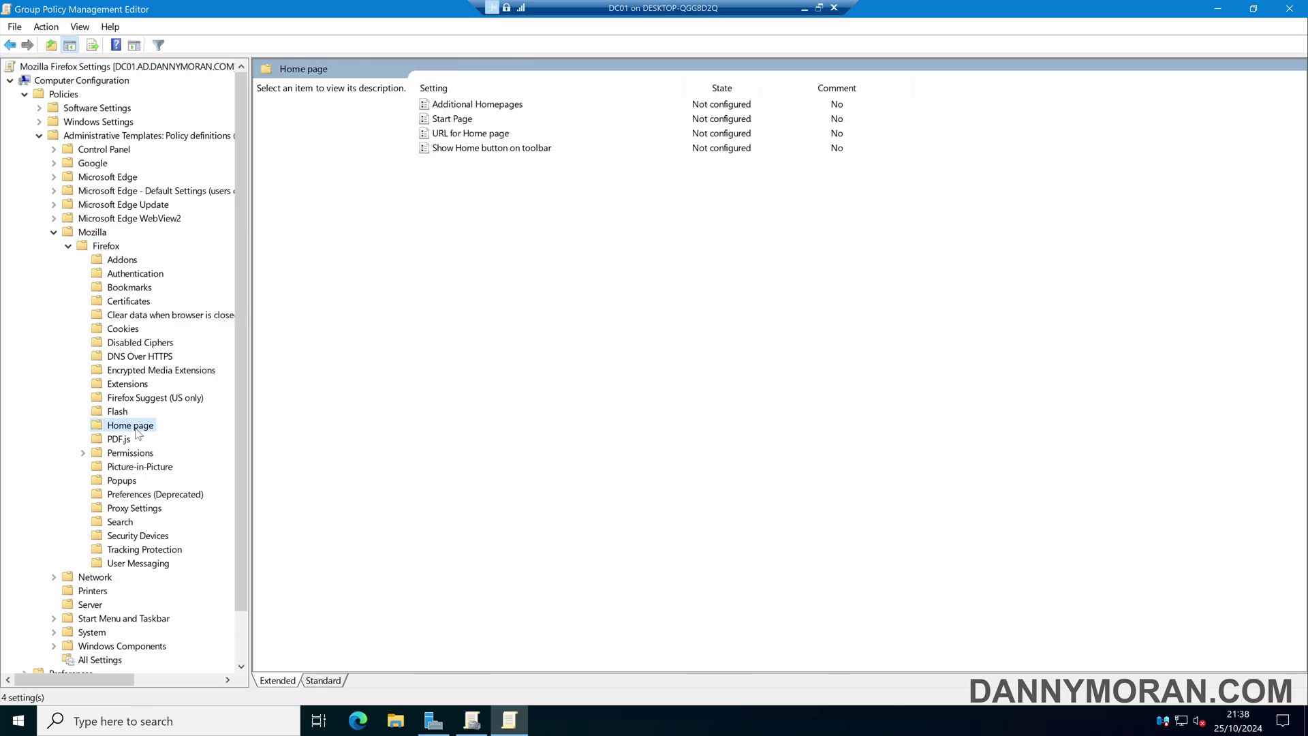
Enable the URL for Home page policy with the URL dannymoran.com and apply it
{"action": "double_click", "coordinate": [492, 134]}
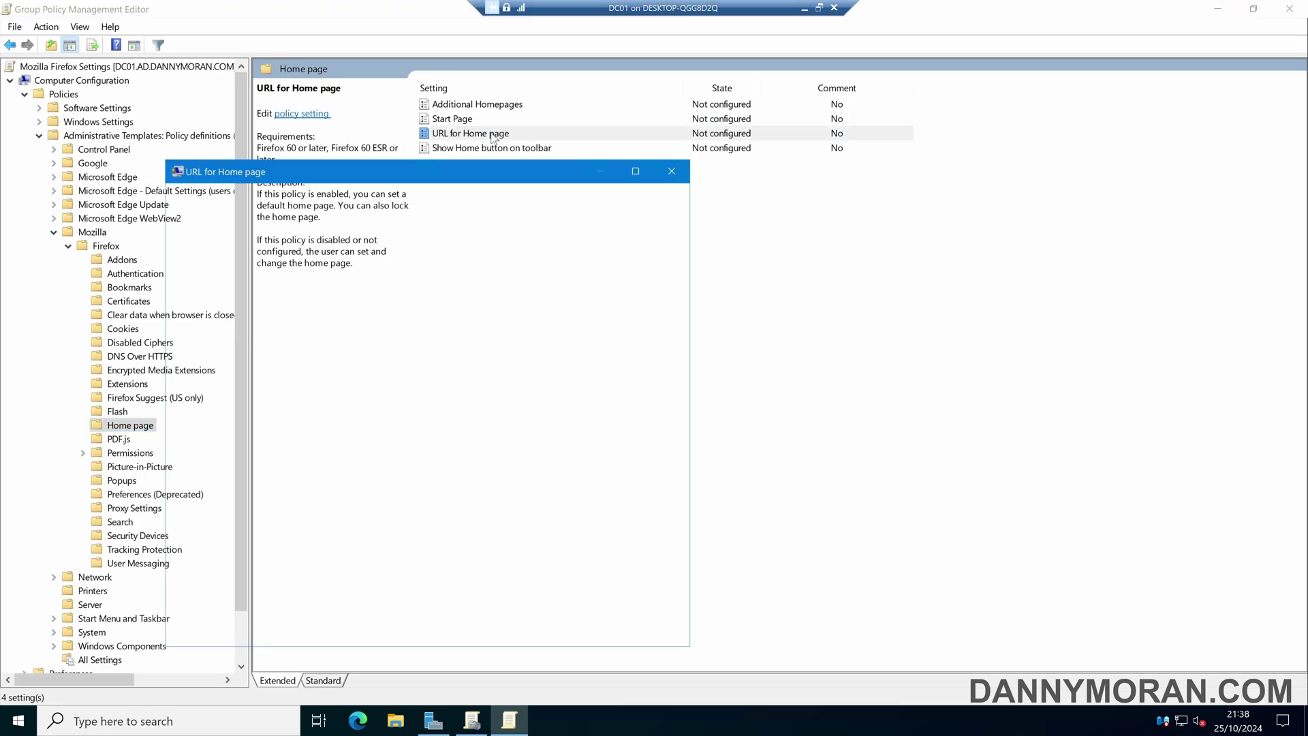
{"action": "left_click", "coordinate": [178, 256]}
{"action": "left_click", "coordinate": [225, 391]}
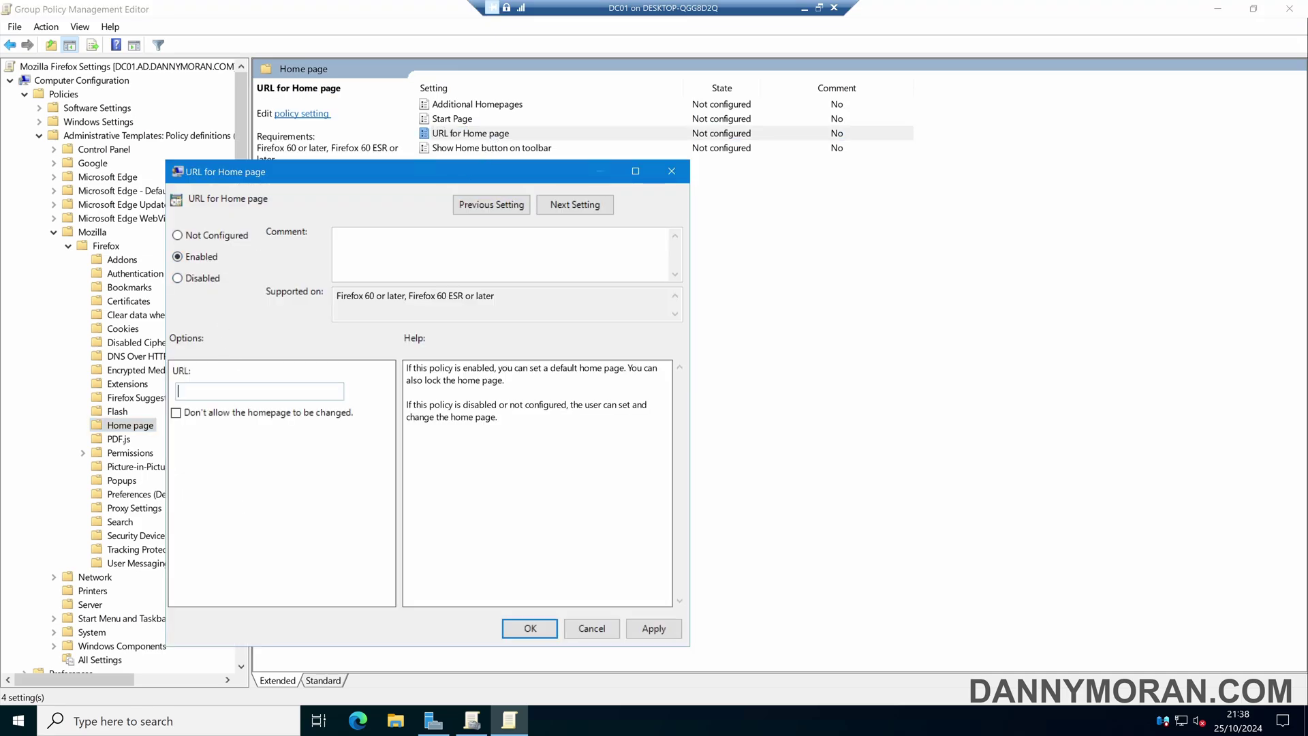
{"action": "type", "text": "dannymoran.com"}
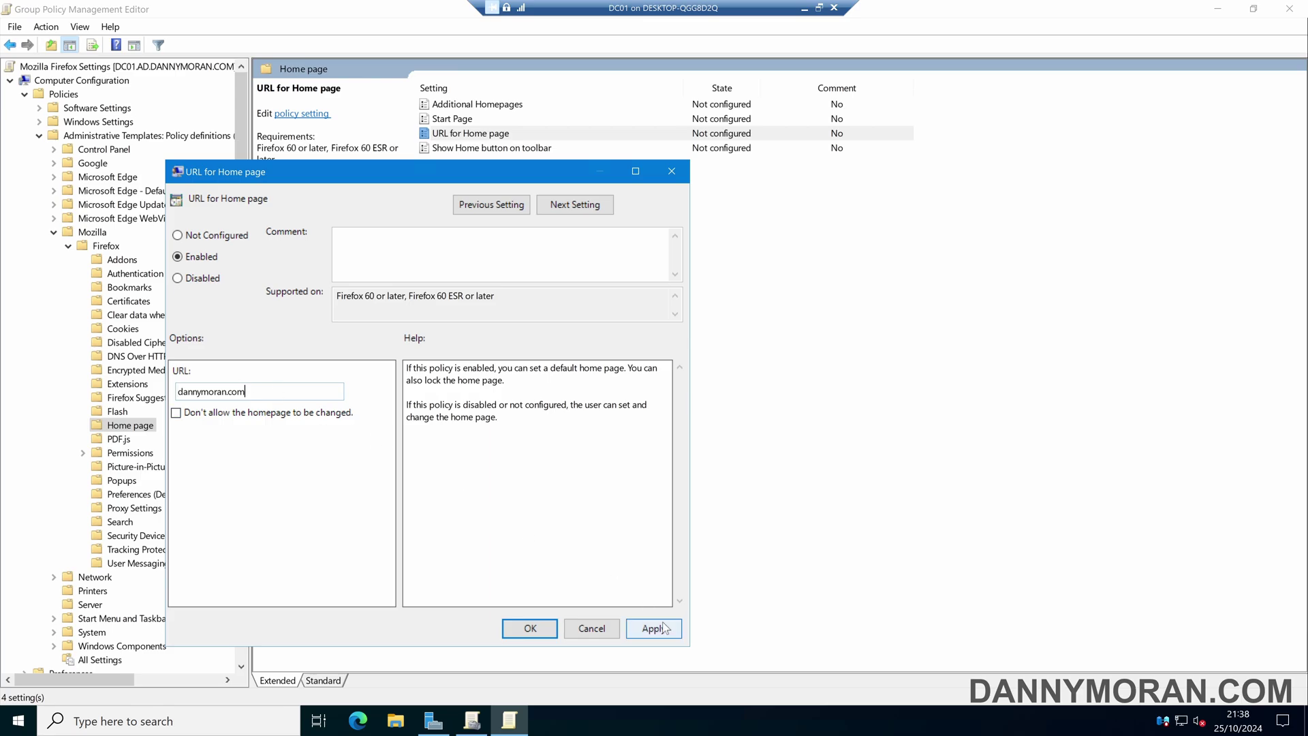
{"action": "left_click", "coordinate": [664, 628]}
{"action": "left_click", "coordinate": [539, 629]}
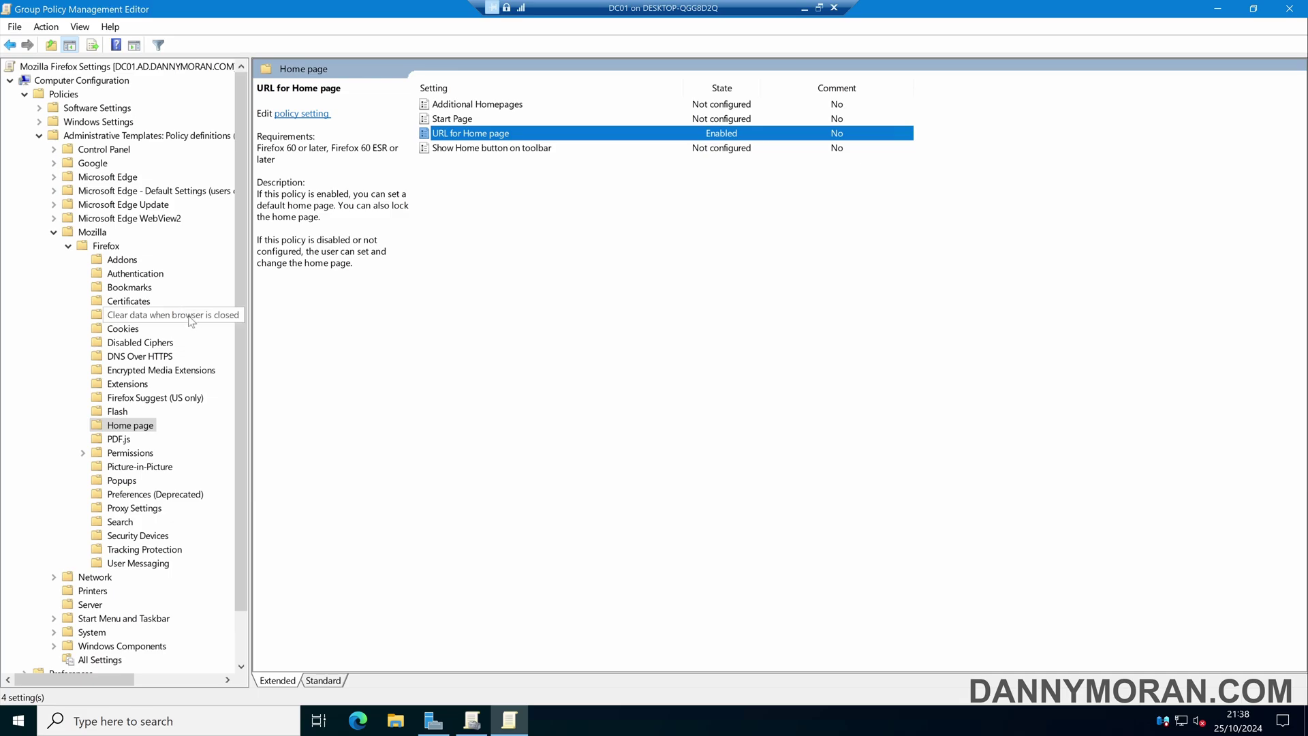
Close the editor and review the GPO's Settings tab with every section expanded
{"action": "left_click", "coordinate": [1288, 9]}
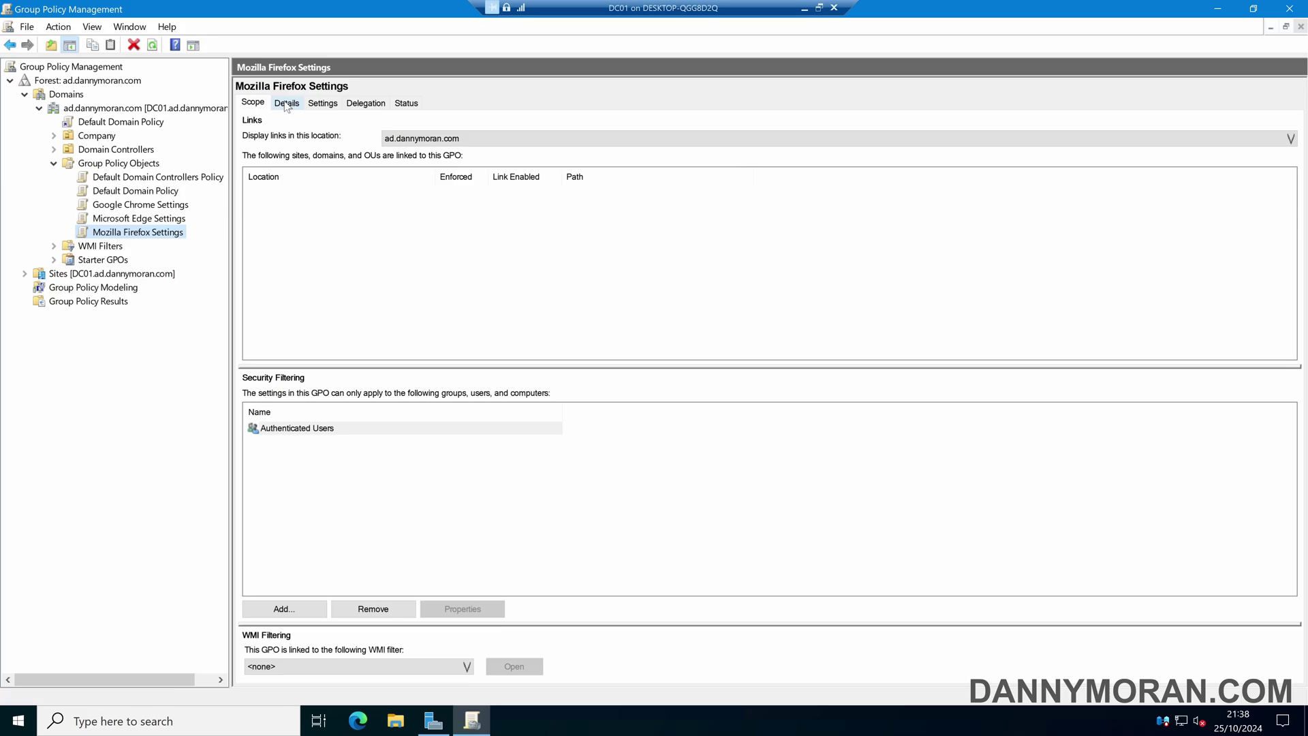
{"action": "left_click", "coordinate": [315, 103]}
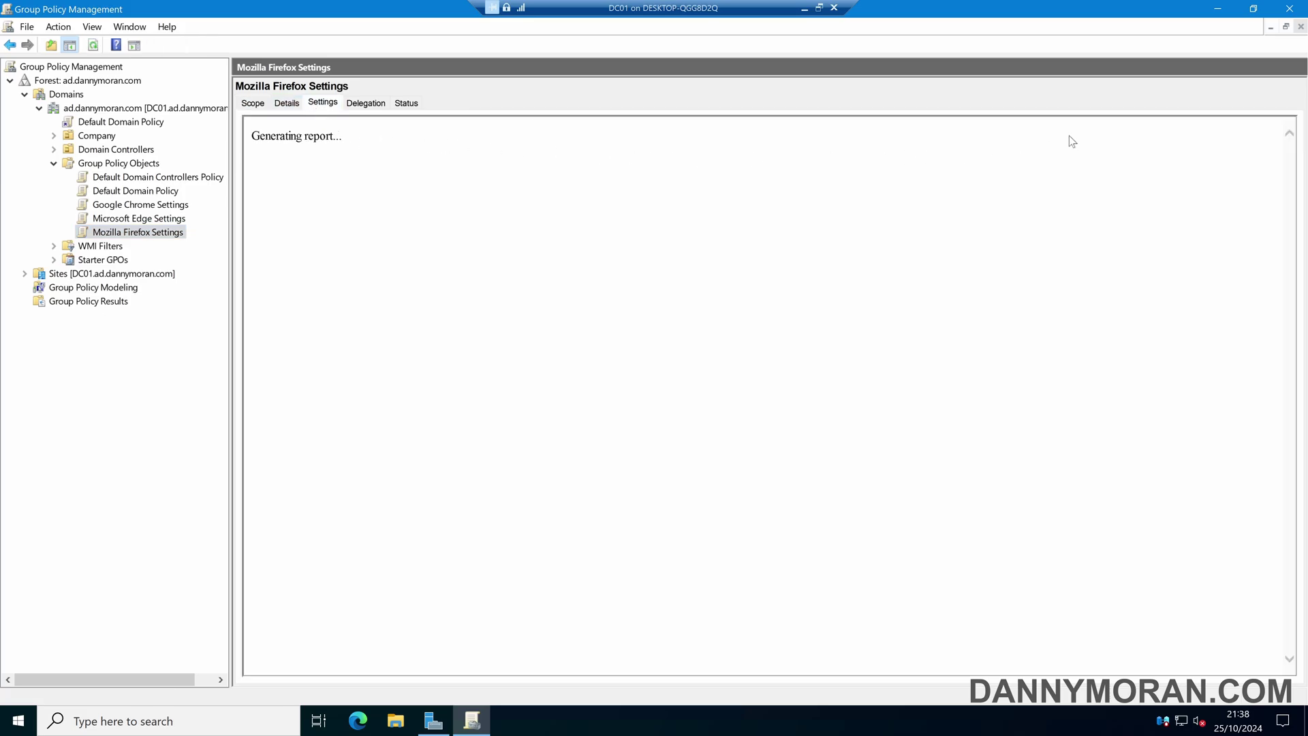
{"action": "left_click", "coordinate": [1252, 148]}
{"action": "scroll", "coordinate": [919, 290], "scroll_direction": "down", "scroll_amount": 3}
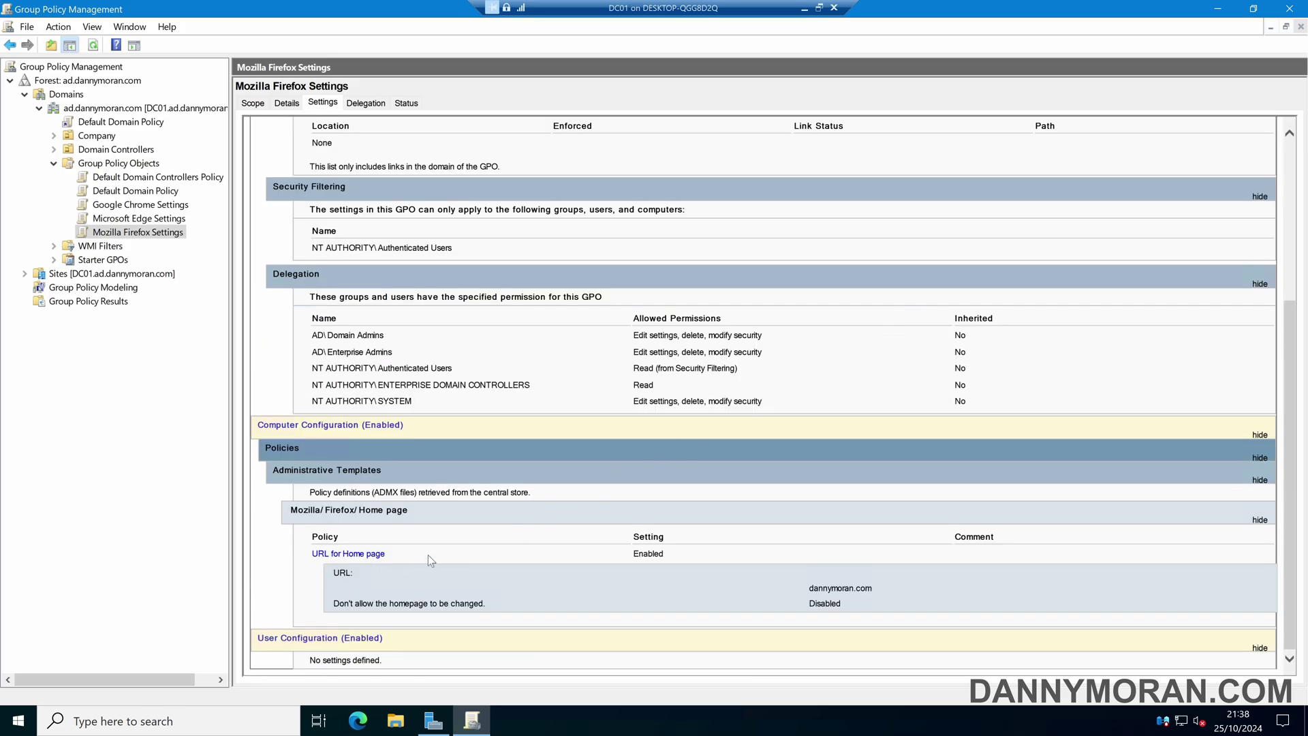
{"action": "scroll", "coordinate": [451, 505], "scroll_direction": "up", "scroll_amount": 3}
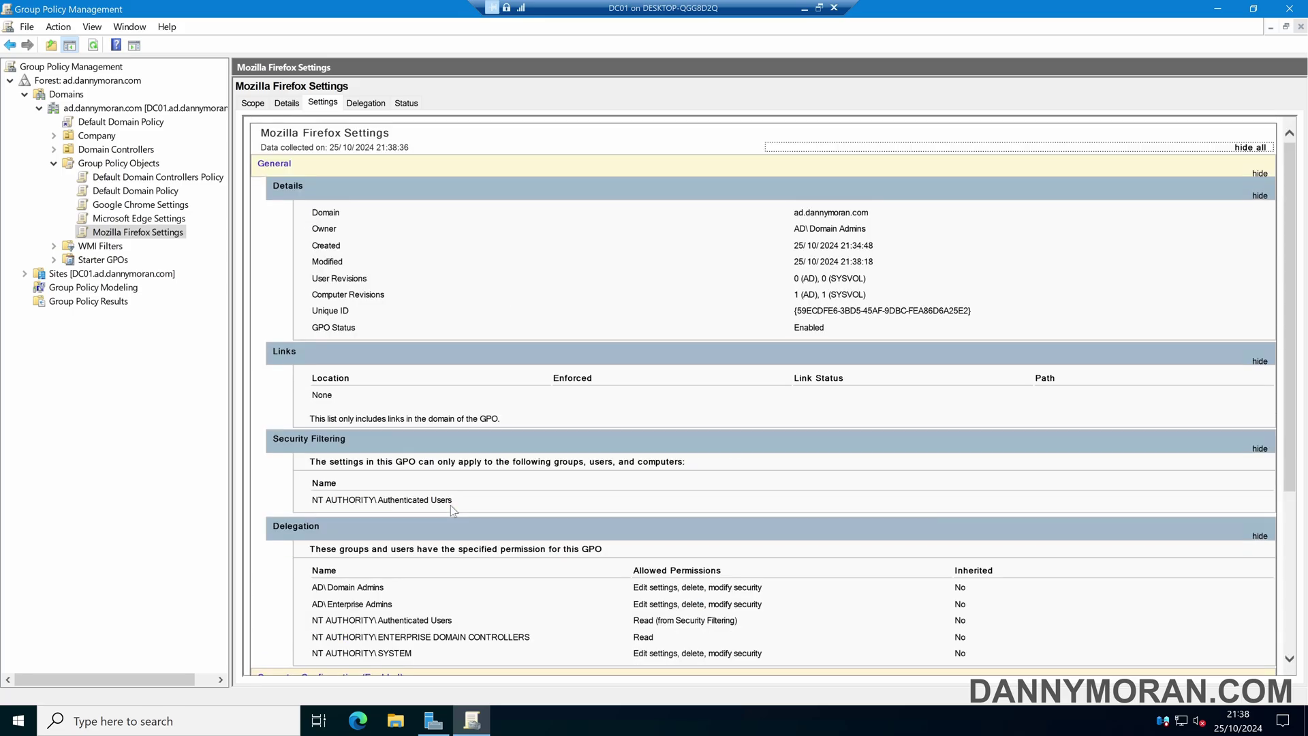
Expand Company and drag Mozilla Firefox Settings onto the Workstations OU, confirming the link
{"action": "left_click", "coordinate": [123, 234]}
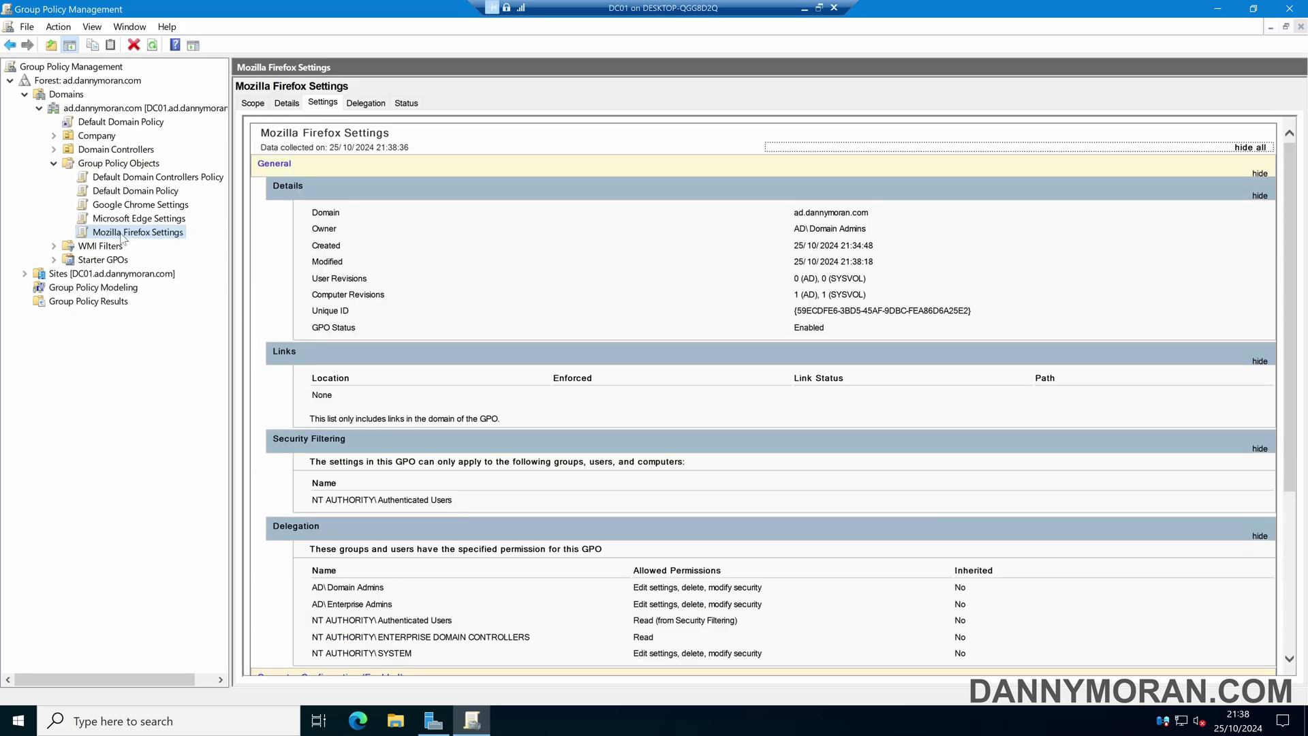
{"action": "left_click", "coordinate": [55, 136]}
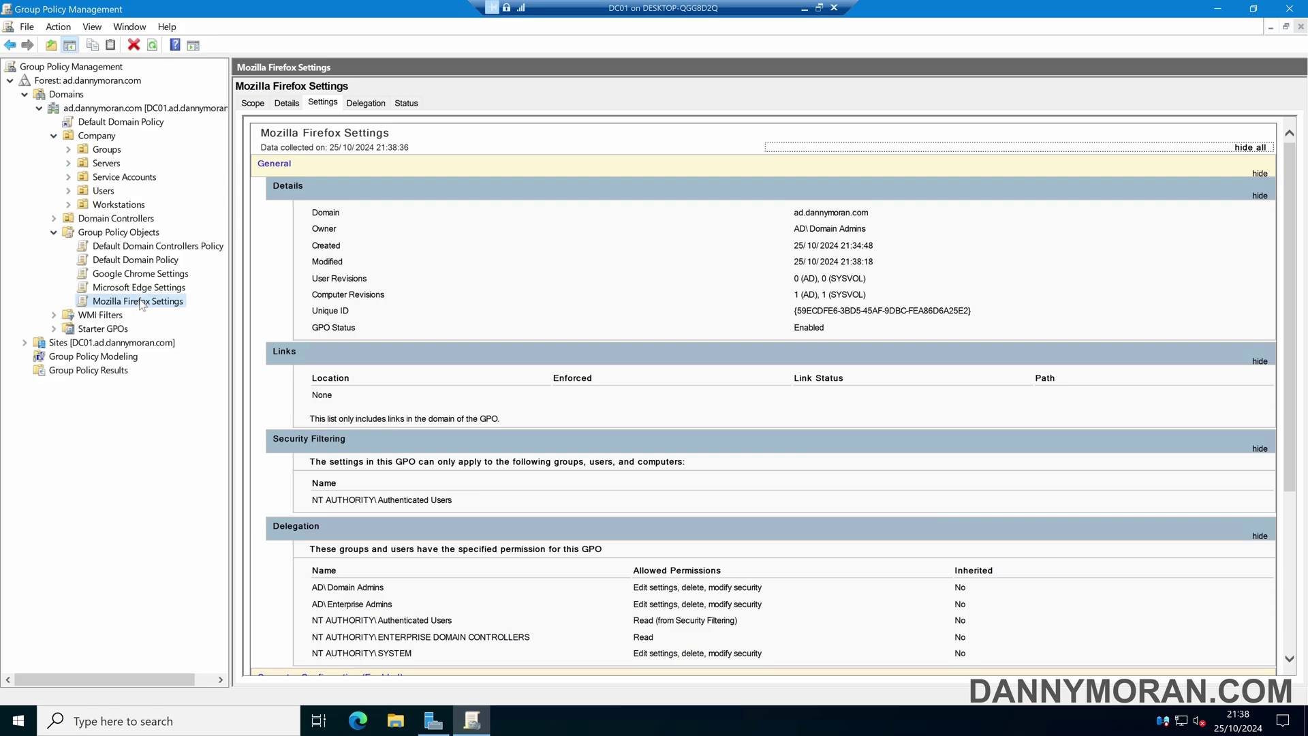
{"action": "scroll", "coordinate": [327, 463], "scroll_direction": "down", "scroll_amount": 3}
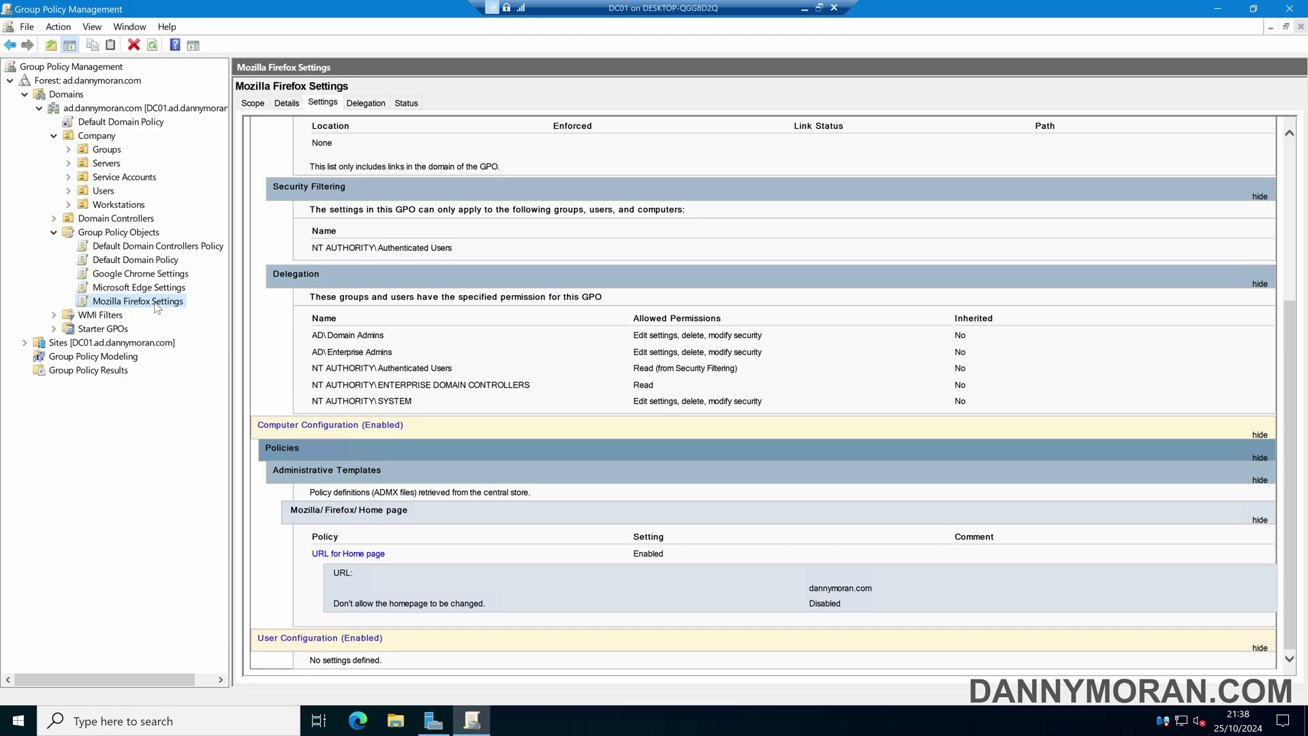
{"action": "left_click_drag", "start_coordinate": [127, 219], "coordinate": [128, 207]}
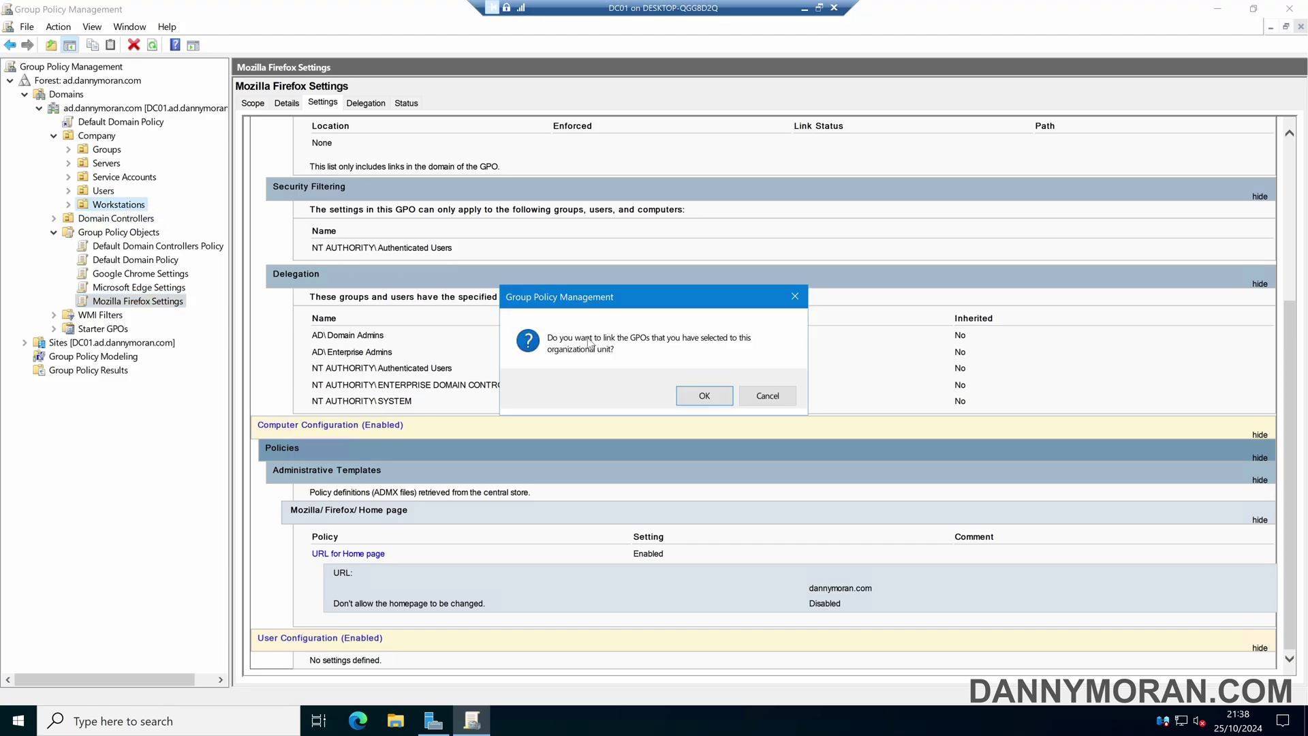
{"action": "left_click", "coordinate": [705, 397]}
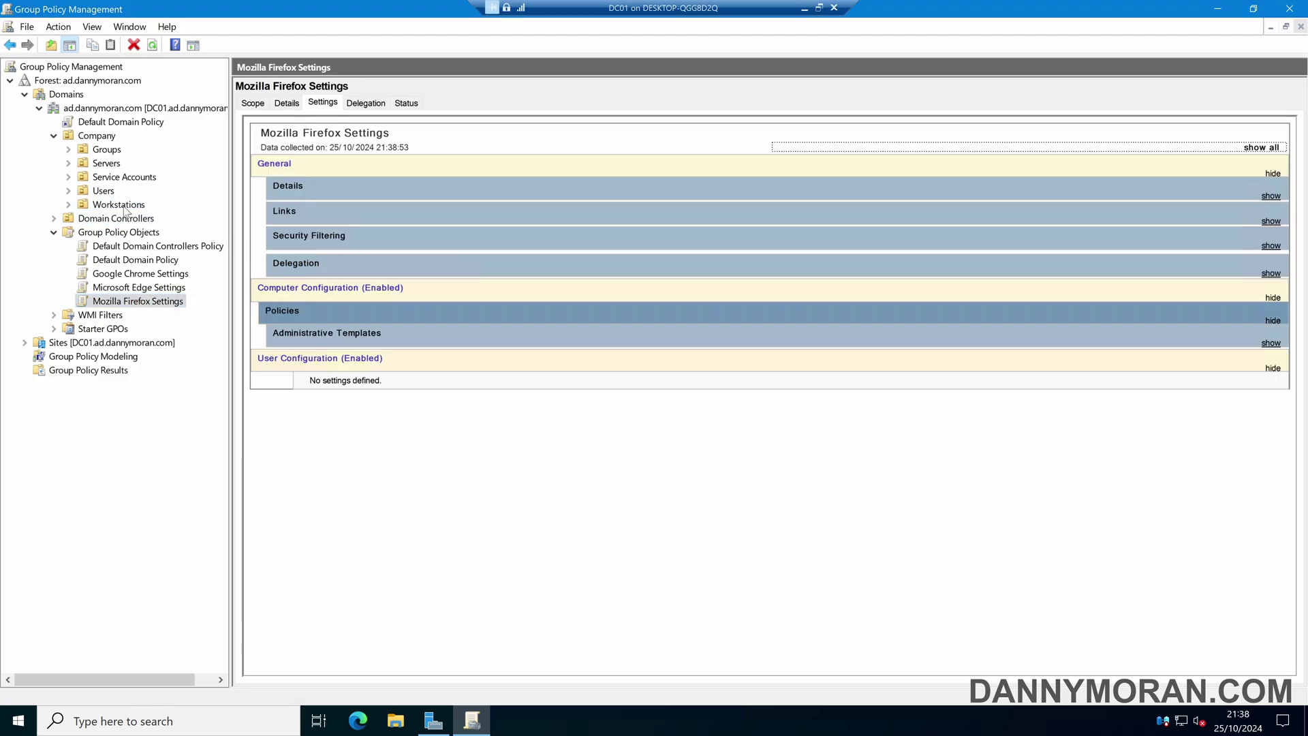